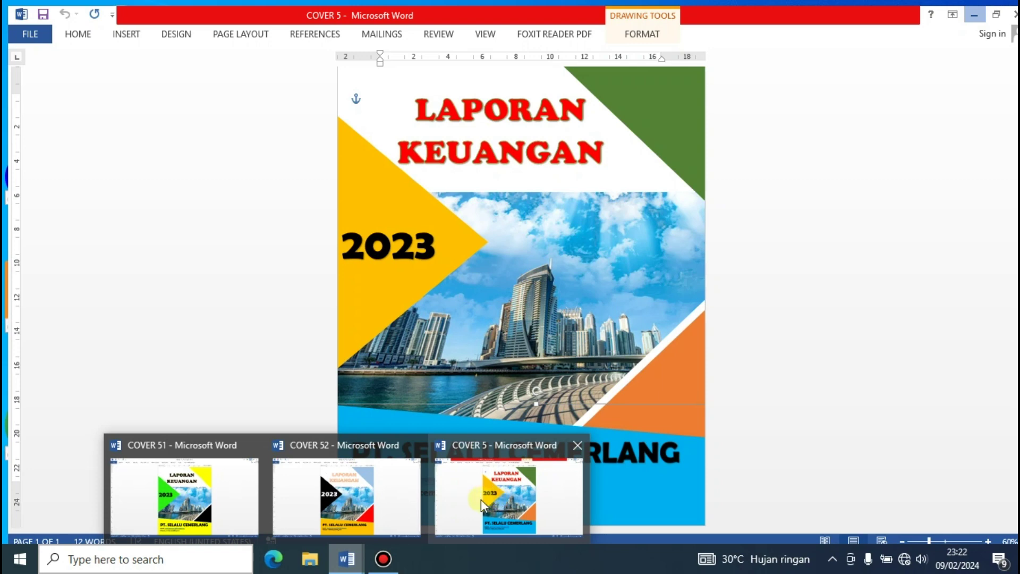
- Preview the COVER 52 and COVER 5 example covers, then minimize Word to the desktop
left_click(399, 509)
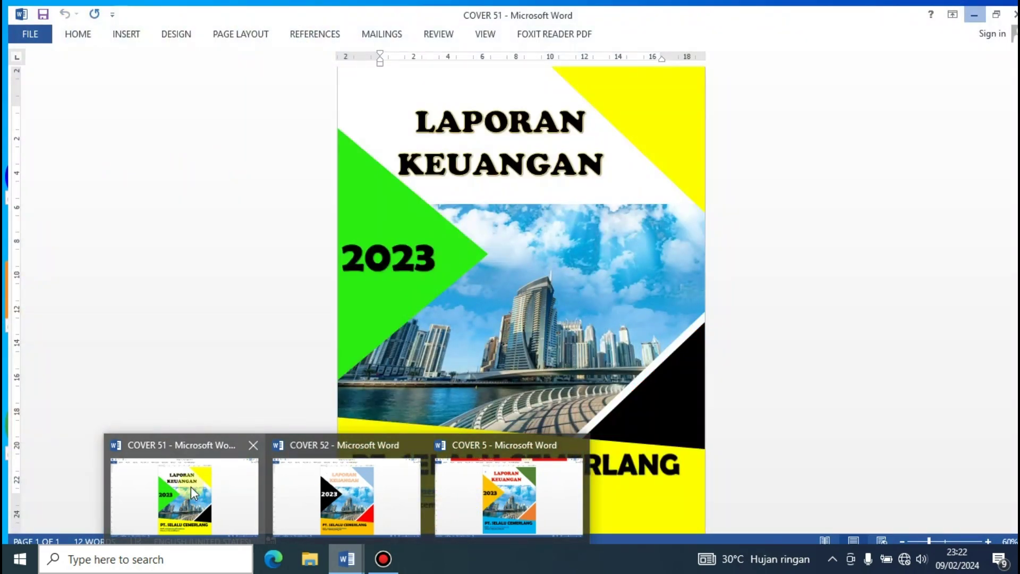
left_click(512, 495)
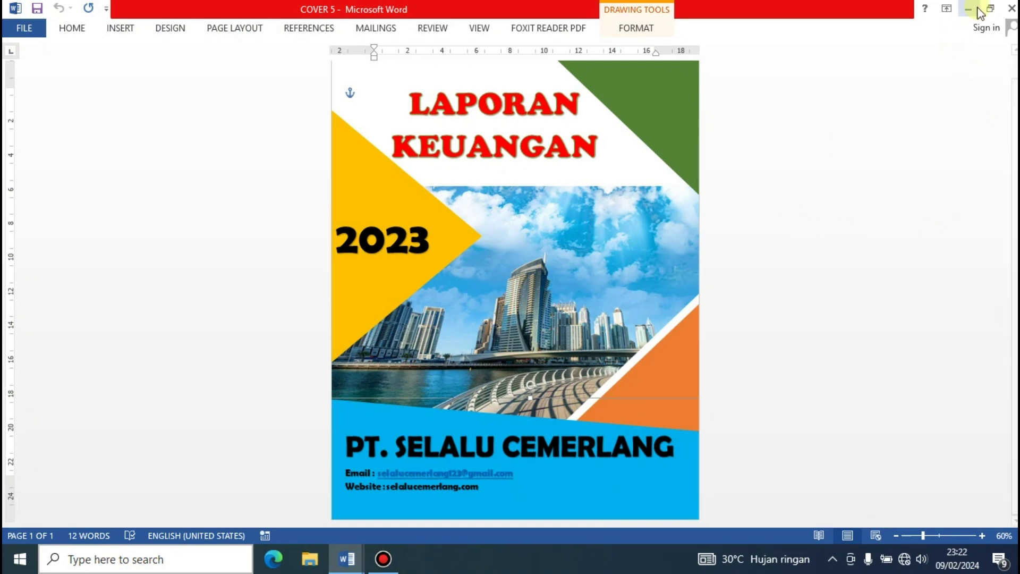
left_click(968, 9)
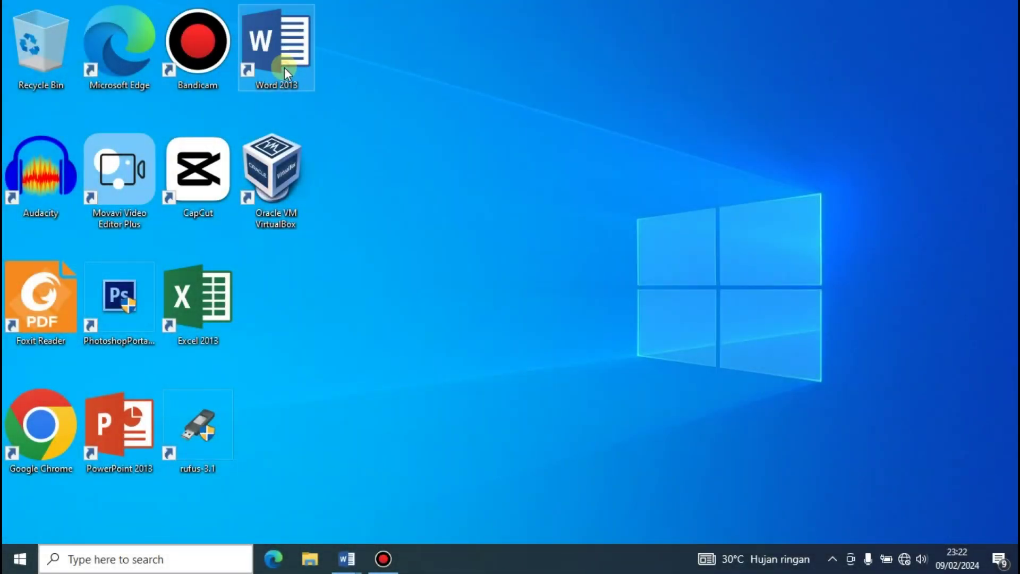
- Launch Word 2013 from its desktop shortcut and create a new blank document
double_click(285, 68)
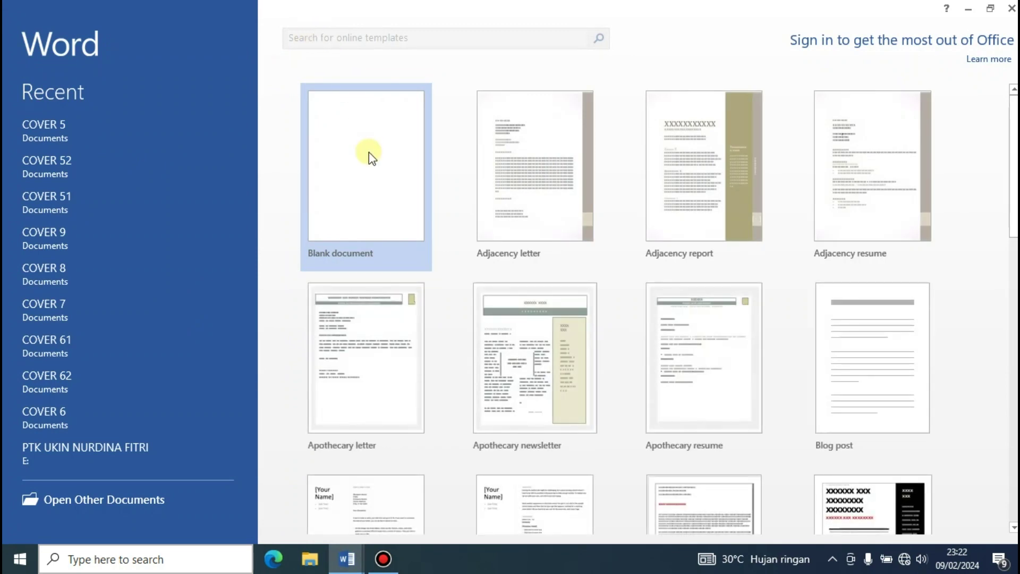
left_click(365, 183)
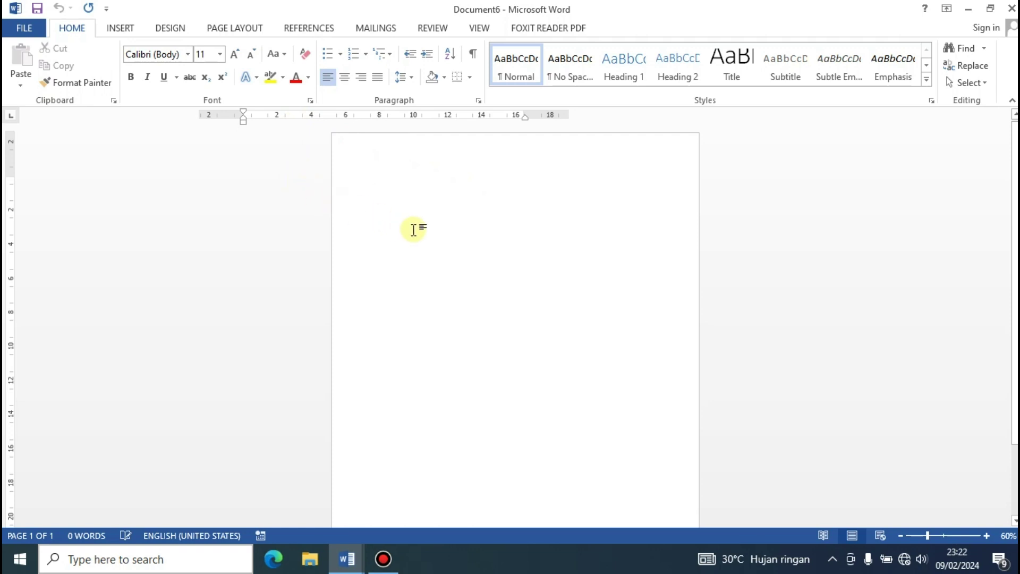
- Draw a right triangle shape on the page
left_click(120, 29)
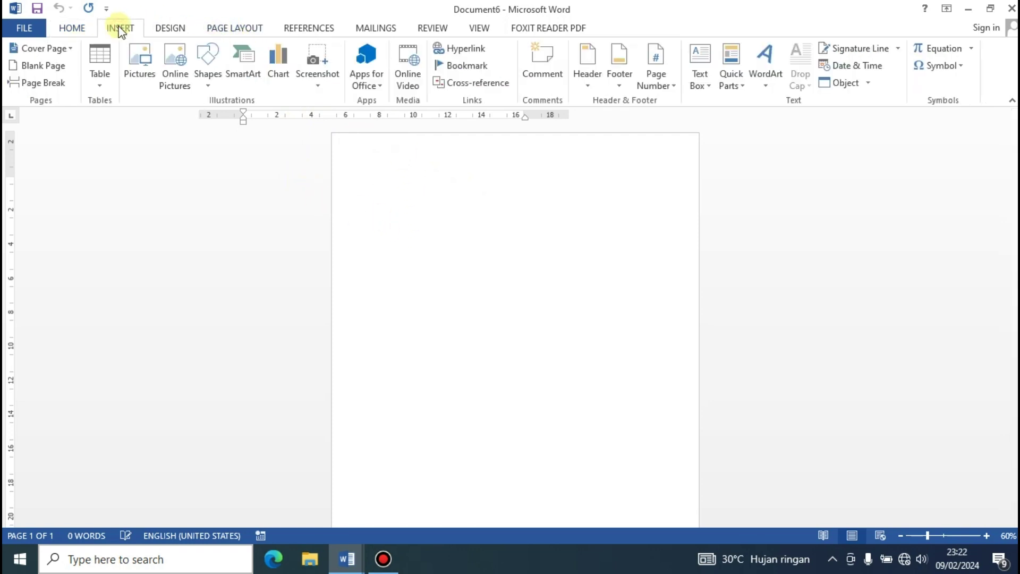
left_click(211, 76)
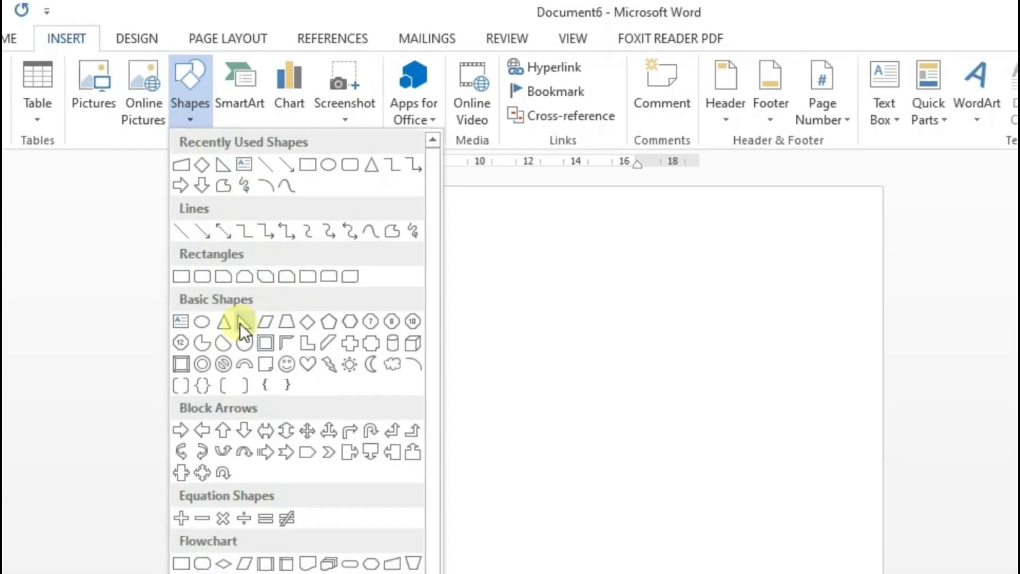
left_click(241, 324)
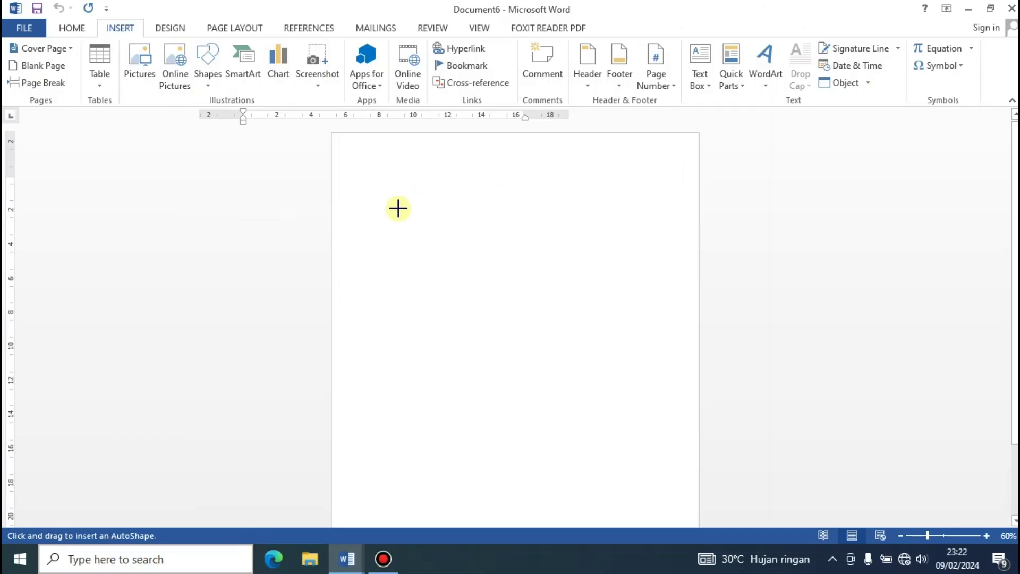
left_click_drag(398, 208, 540, 346)
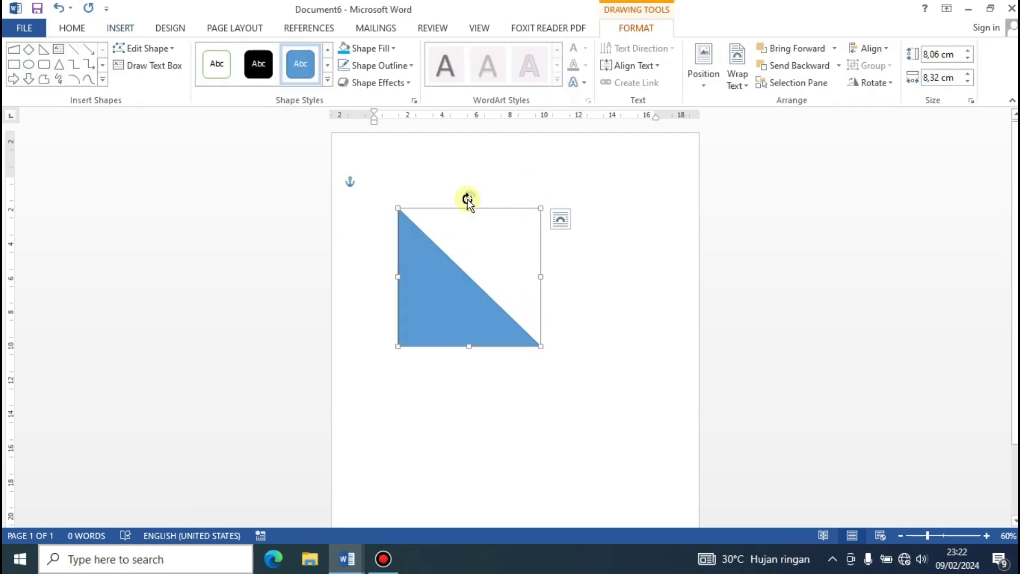
- Flip the triangle upside down and enlarge it into the top-right corner, 10,2 × 11,56 cm
left_click_drag(470, 194, 467, 362)
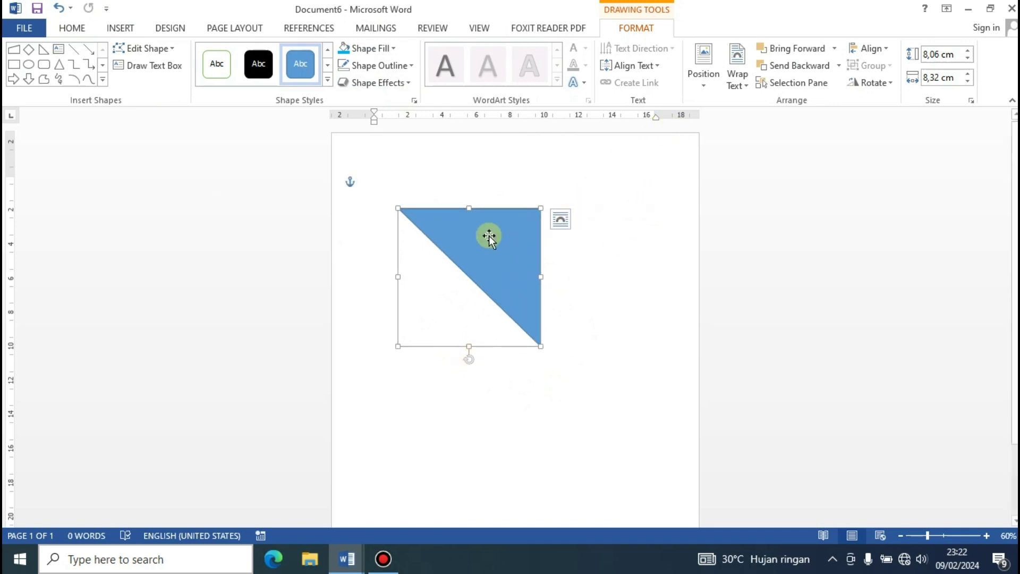
left_click_drag(492, 248, 661, 165)
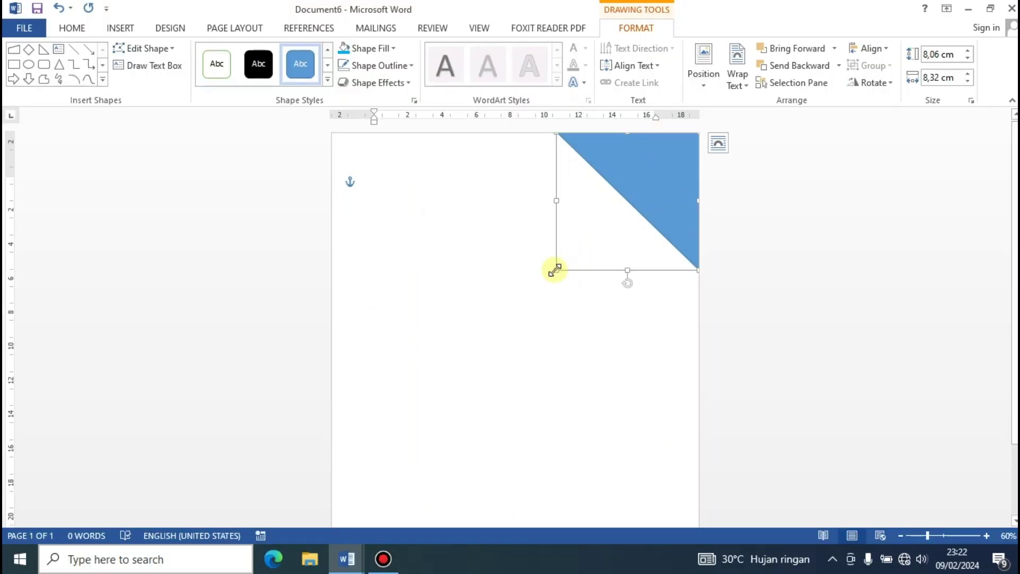
left_click_drag(517, 297, 491, 313)
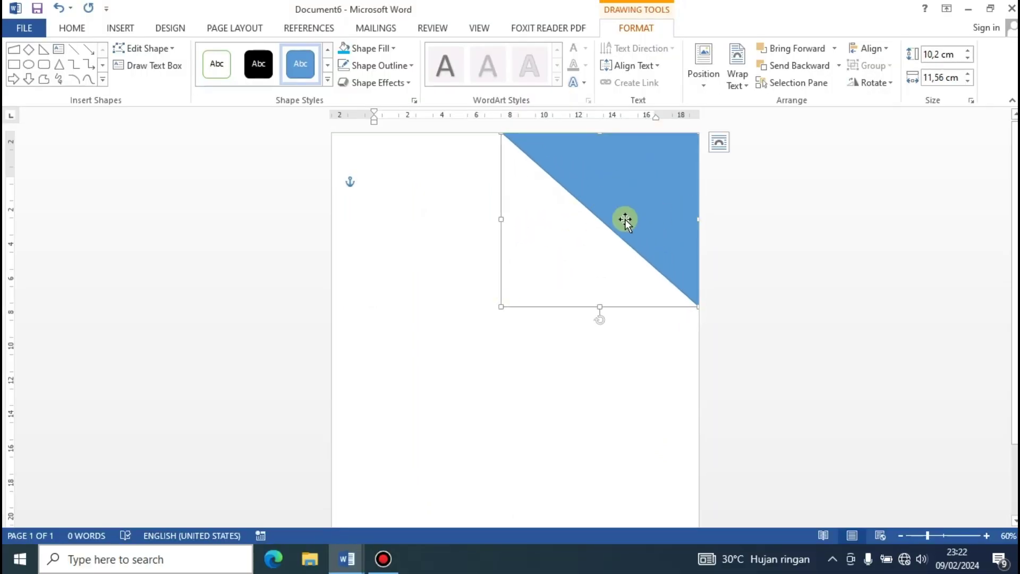
left_click(602, 354)
left_click(679, 203)
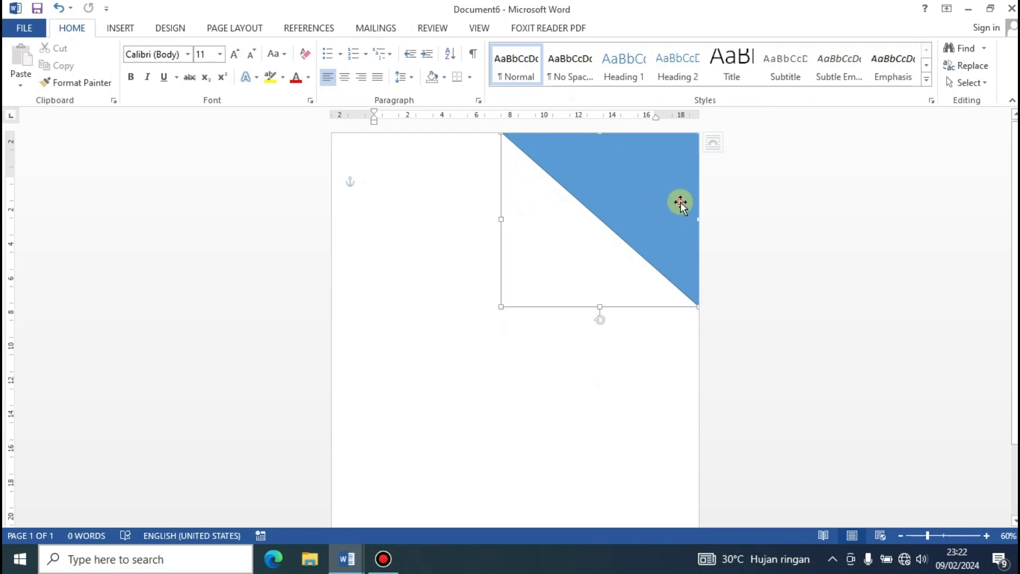
left_click(124, 28)
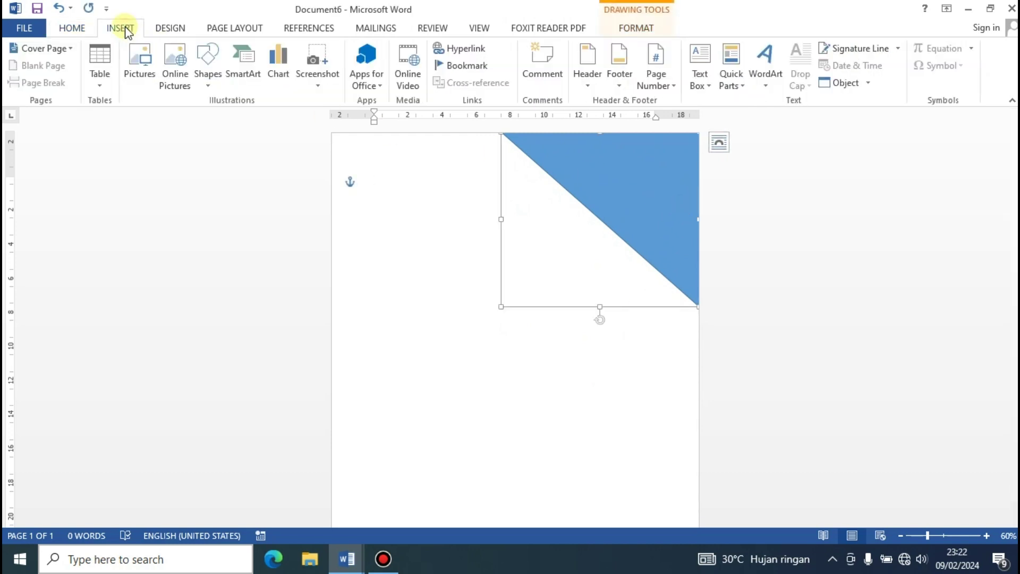
- Draw a second right triangle, rotate it and widen it to 14,98 × 10,73 cm in the bottom-right corner
left_click(208, 85)
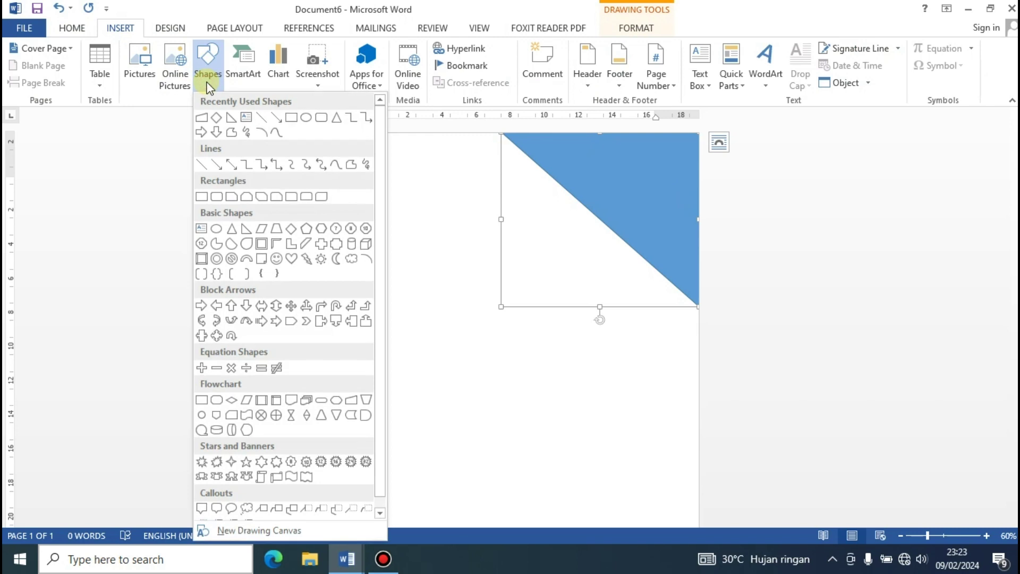
left_click(248, 230)
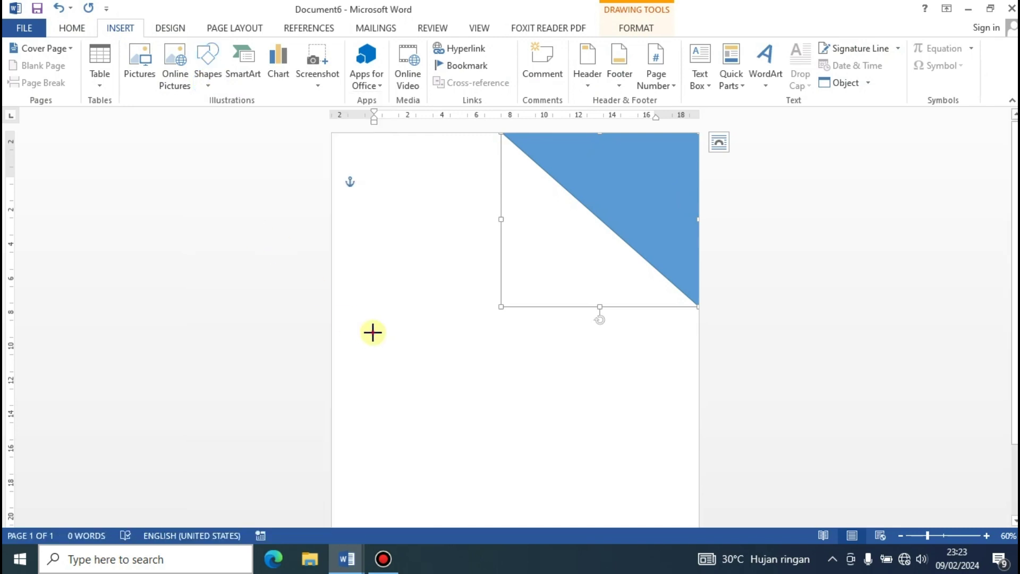
left_click_drag(372, 332, 554, 484)
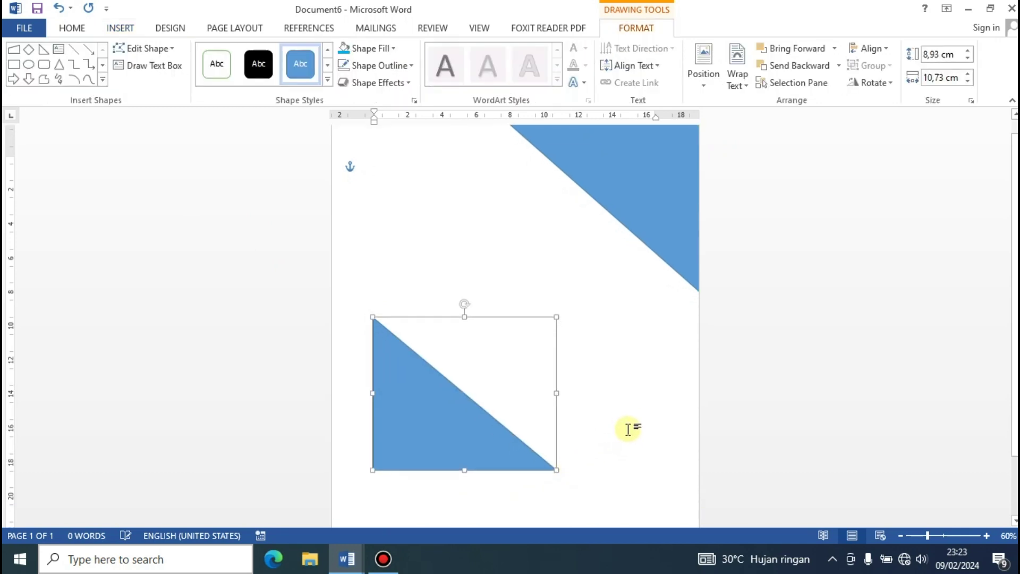
scroll(628, 429, "down", 3)
mouse_move(462, 230)
left_mouse_down()
mouse_move(563, 308)
mouse_move(364, 336)
mouse_move(372, 318)
left_mouse_up()
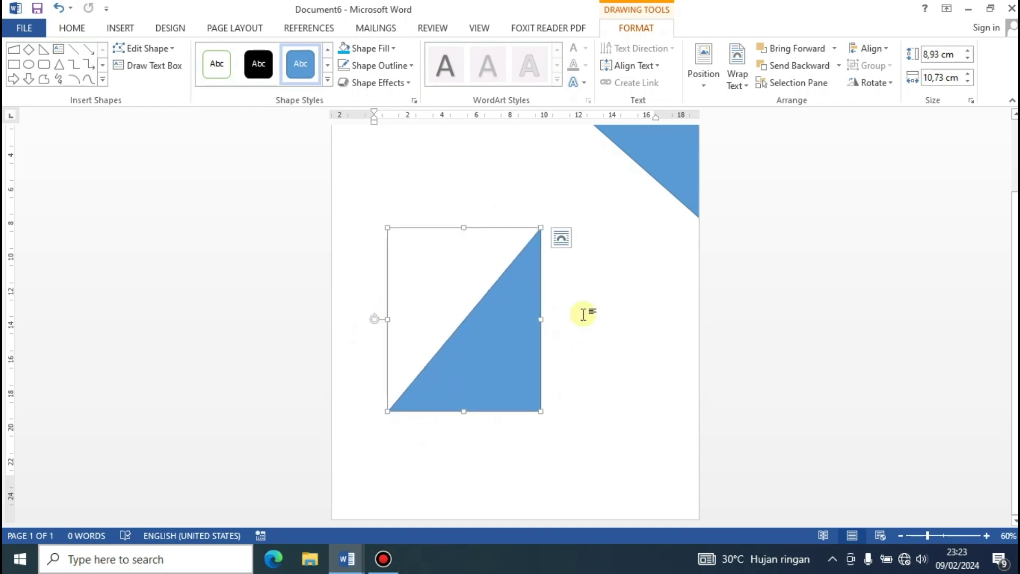
left_click_drag(489, 344, 647, 457)
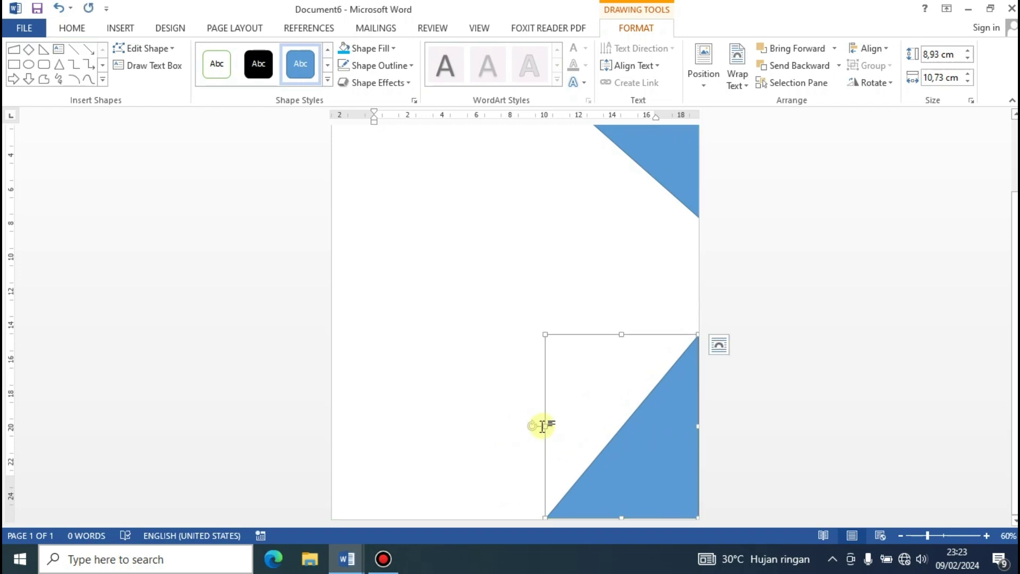
left_click_drag(543, 424, 442, 422)
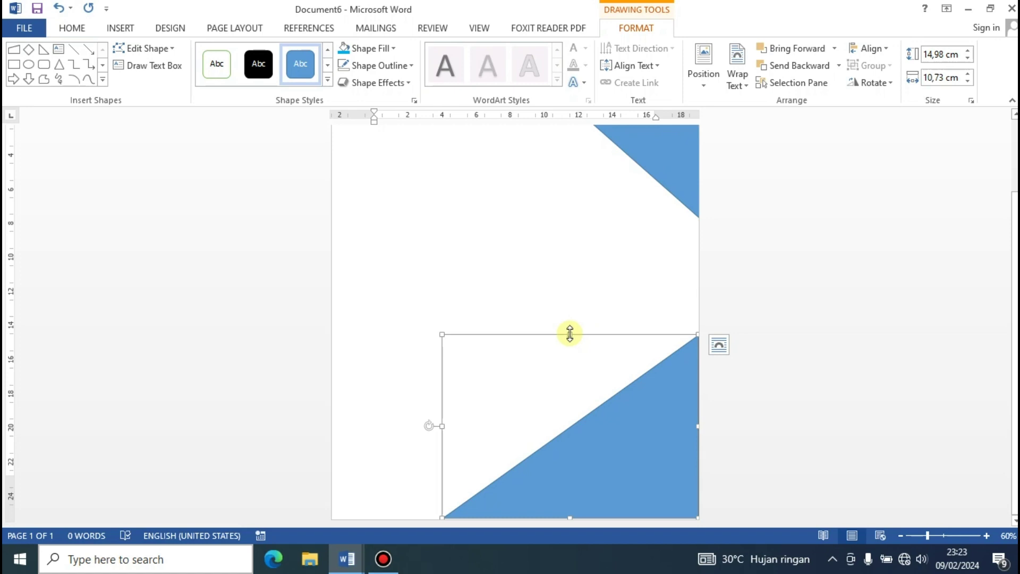
left_click(493, 287)
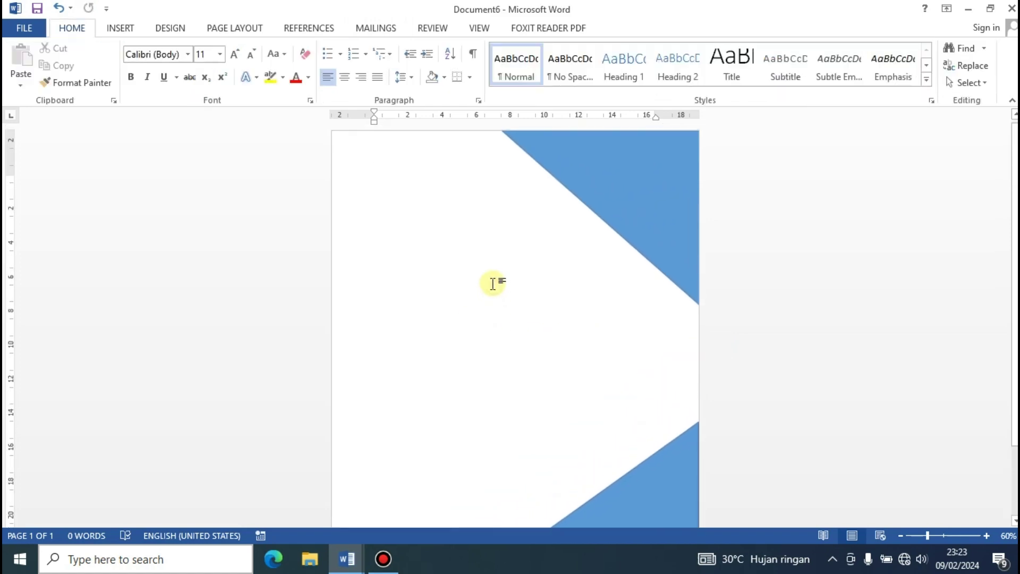
- Draw a 13,66 × 16,2 cm diamond and push it half off the left page edge
left_click(118, 29)
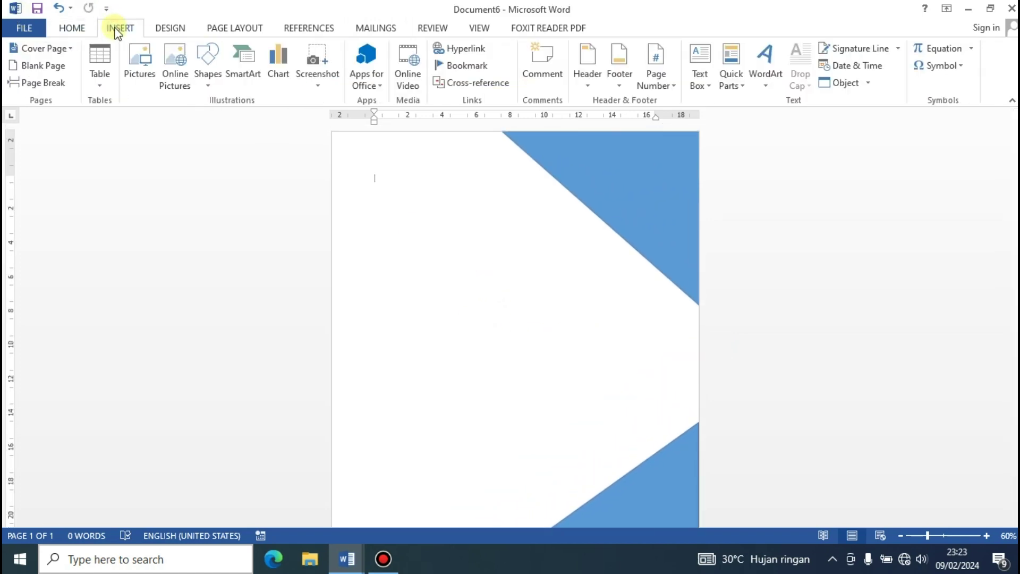
left_click(209, 75)
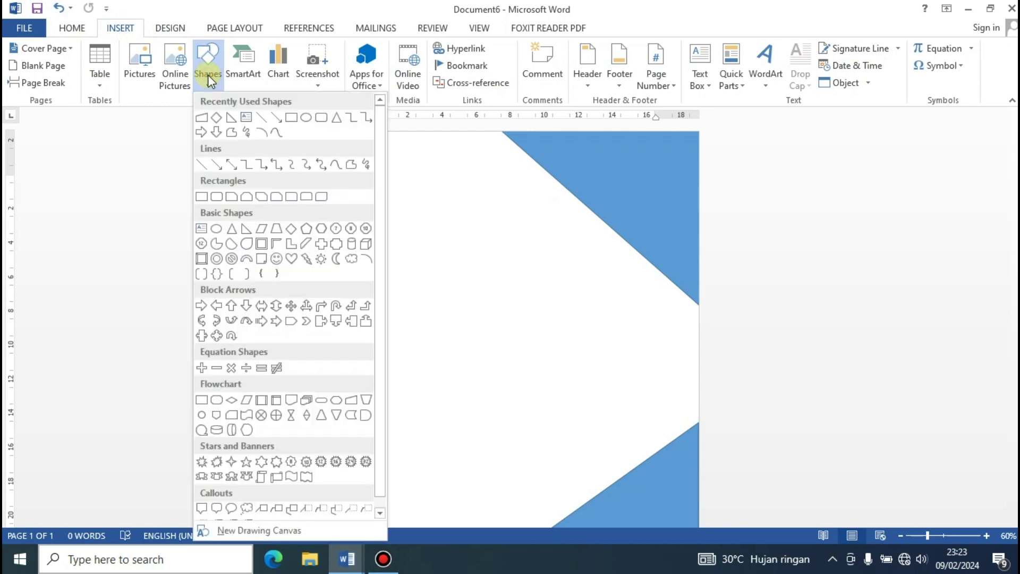
left_click(291, 233)
left_click_drag(370, 249, 647, 482)
left_click_drag(485, 345, 310, 337)
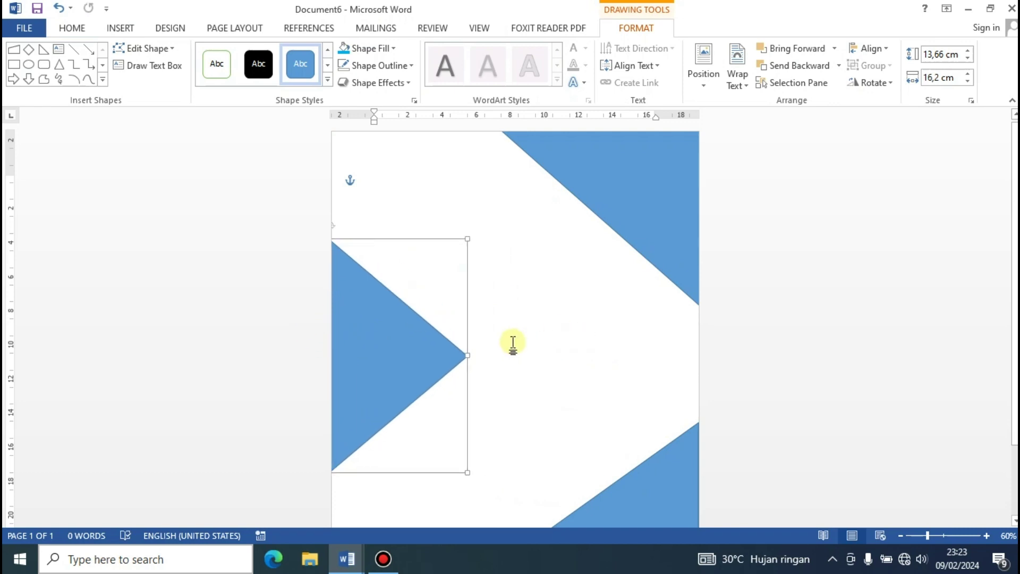
scroll(513, 348, "down", 1)
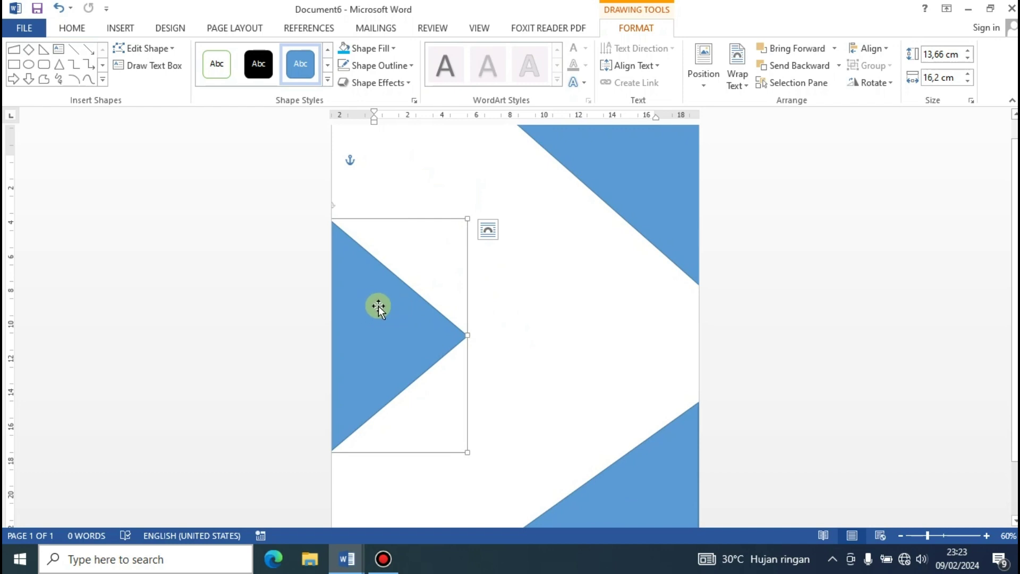
left_click_drag(422, 328, 419, 330)
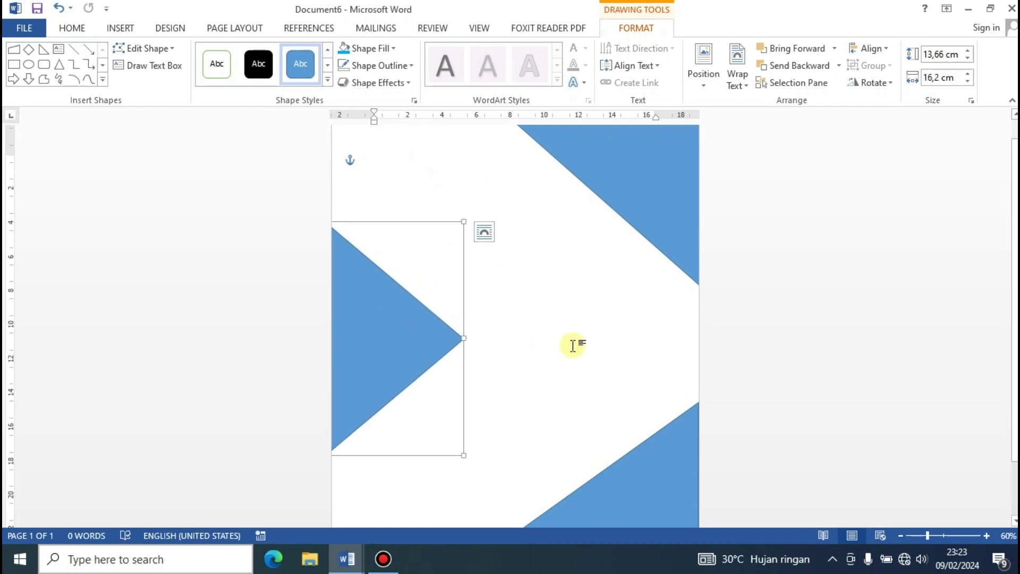
scroll(611, 425, "down", 3)
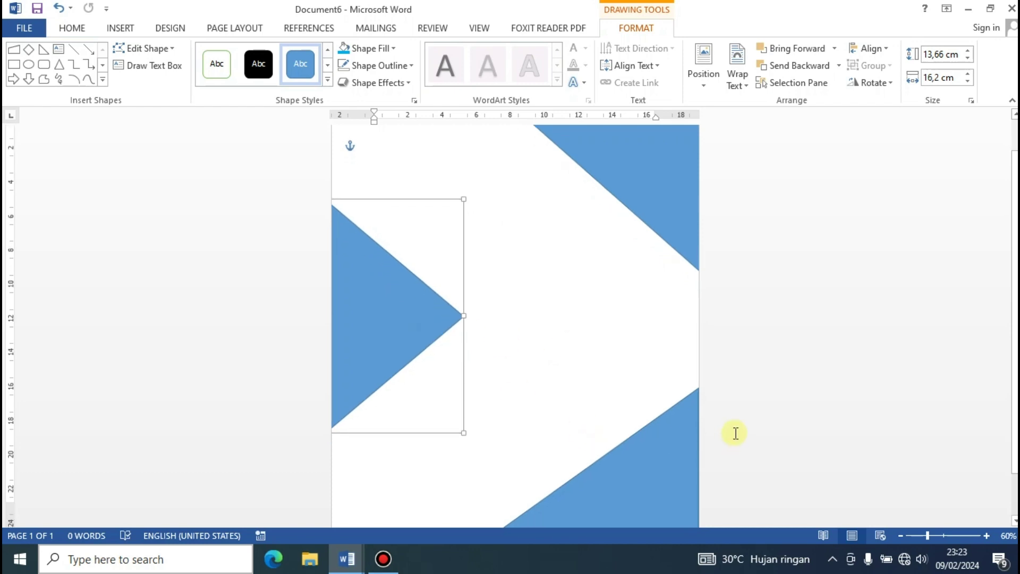
left_click(660, 376)
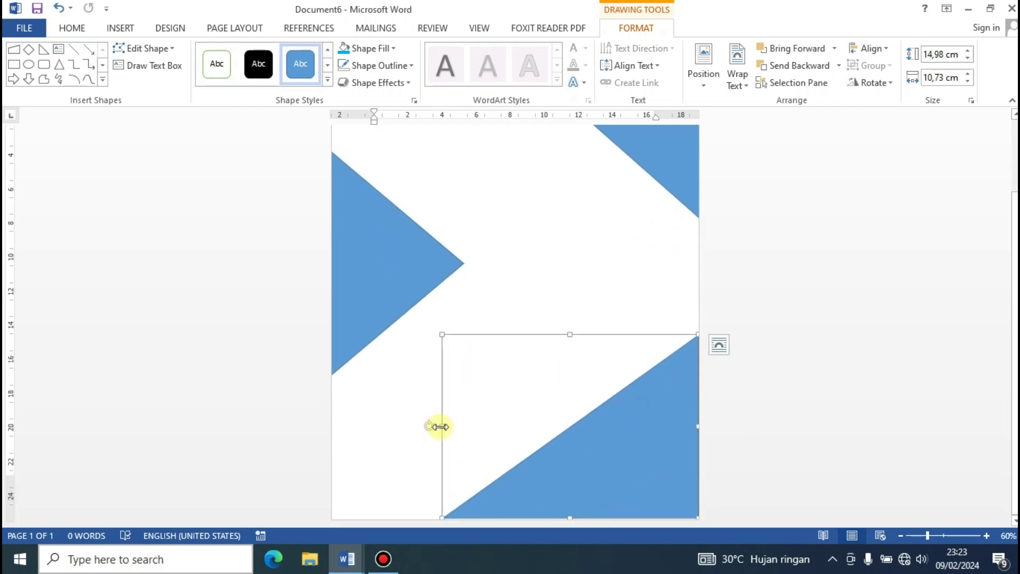
left_click(546, 278)
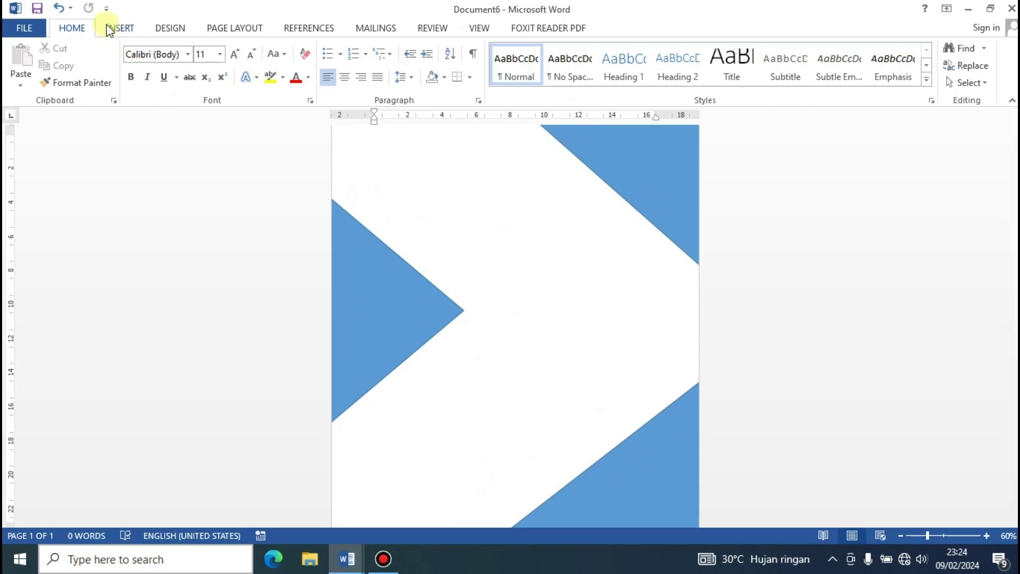
- Draw a Manual Input shape, flip it, and stretch it into a 5,96 × 24,96 cm bottom band
left_click(122, 28)
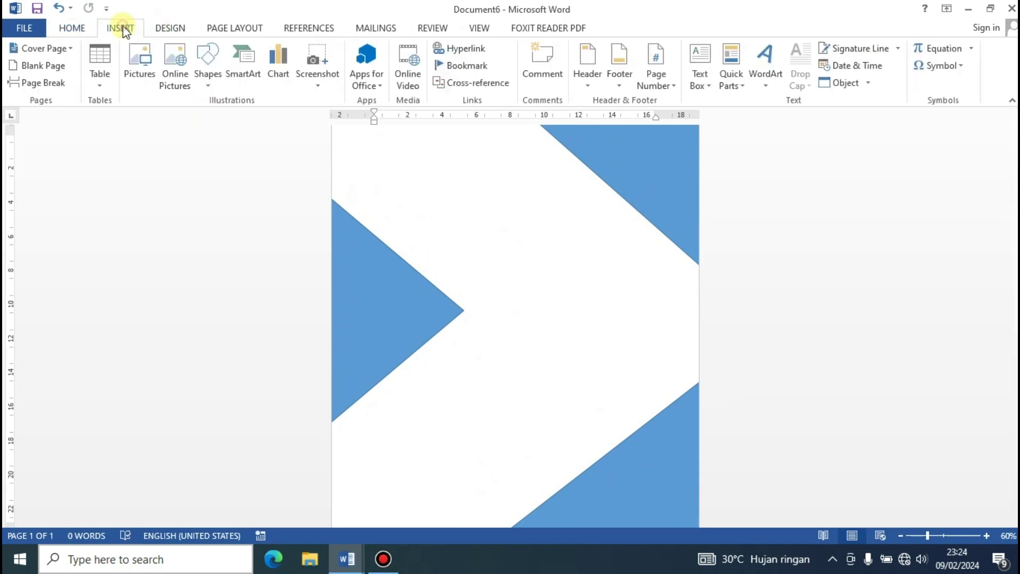
left_click(210, 79)
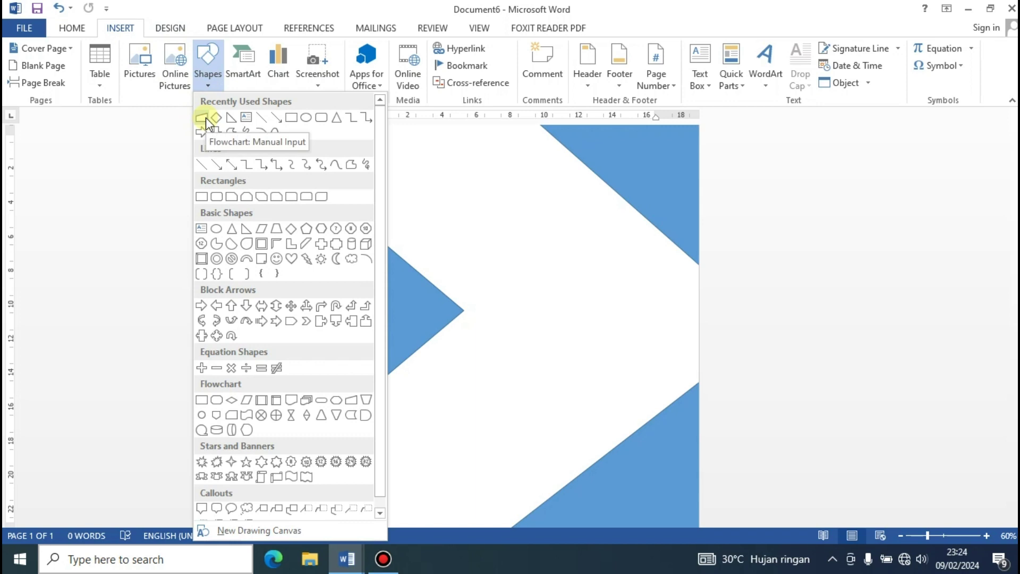
left_click(350, 404)
left_click_drag(351, 294, 596, 395)
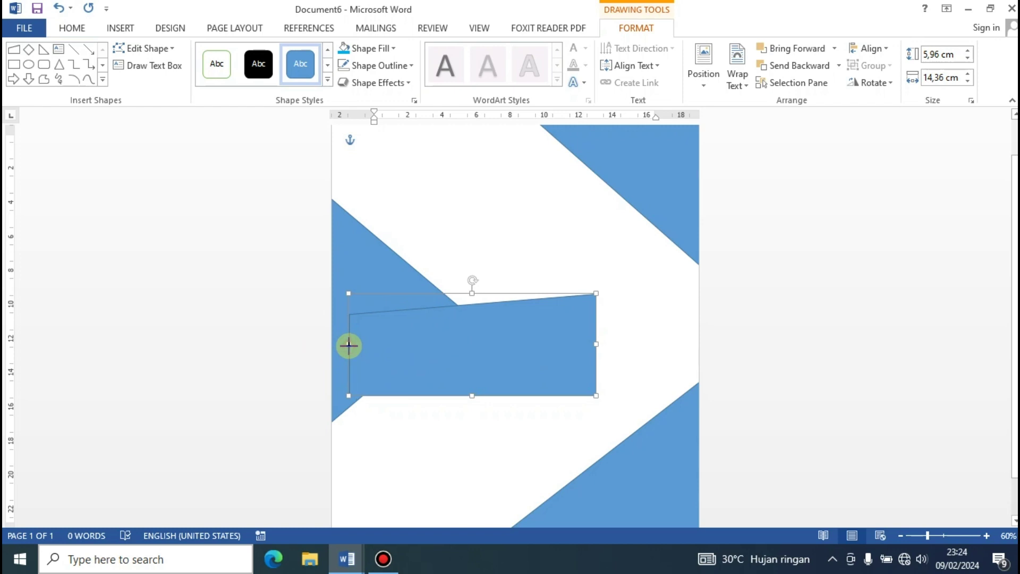
left_click_drag(349, 345, 740, 381)
left_click_drag(656, 355, 491, 346)
left_click_drag(595, 339, 640, 338)
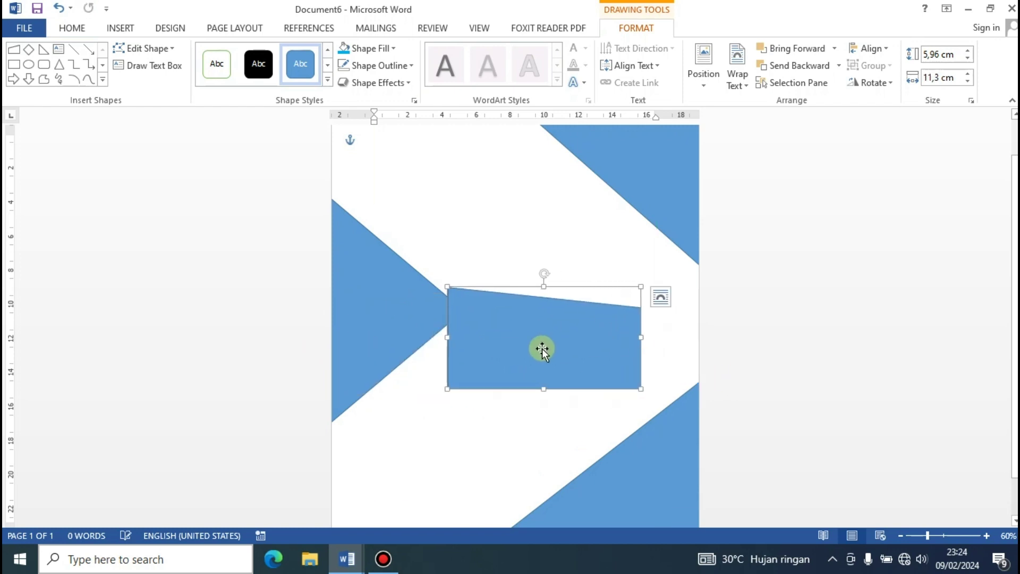
left_click_drag(547, 337, 417, 449)
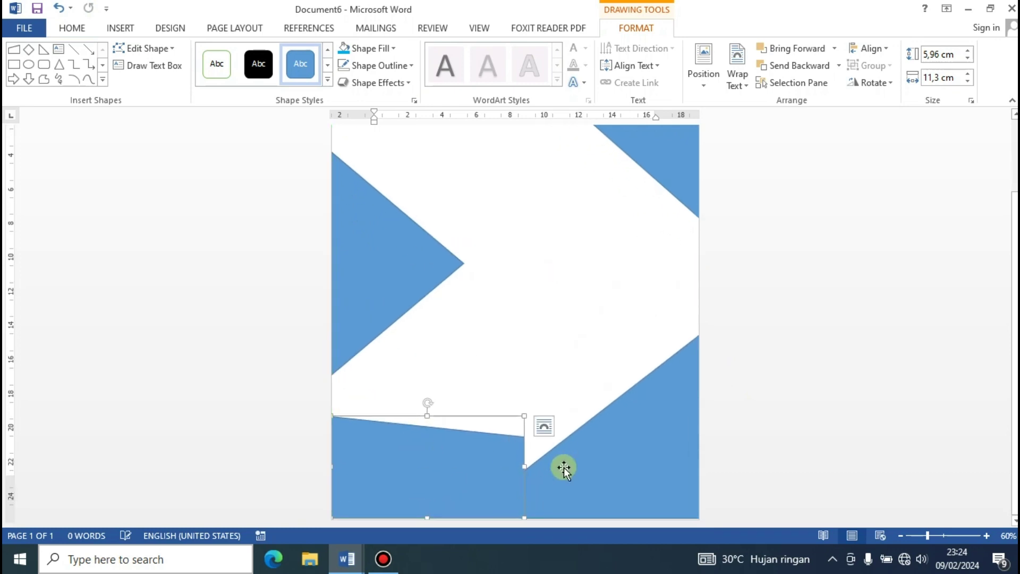
left_click_drag(523, 467, 756, 492)
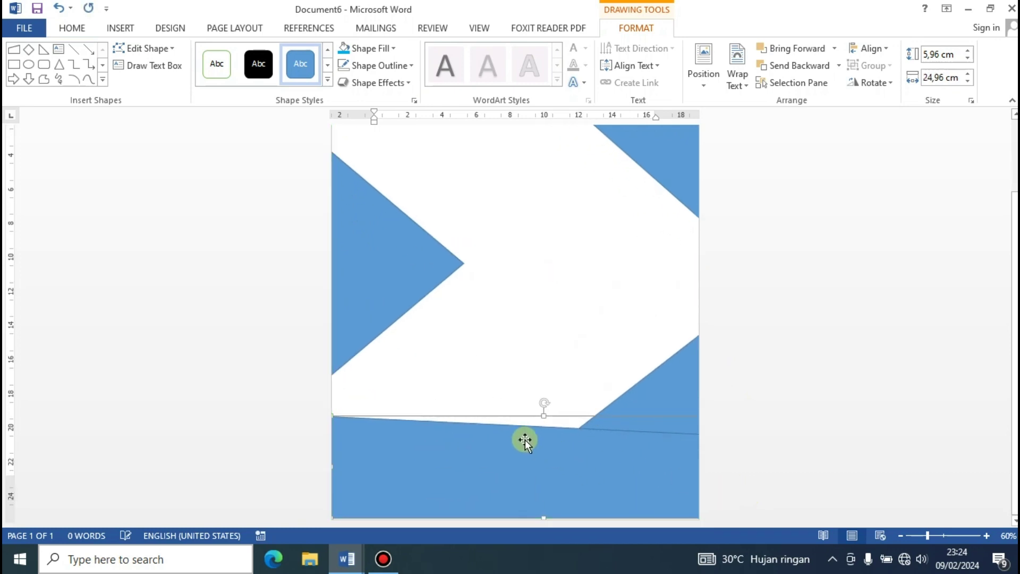
left_click(478, 295)
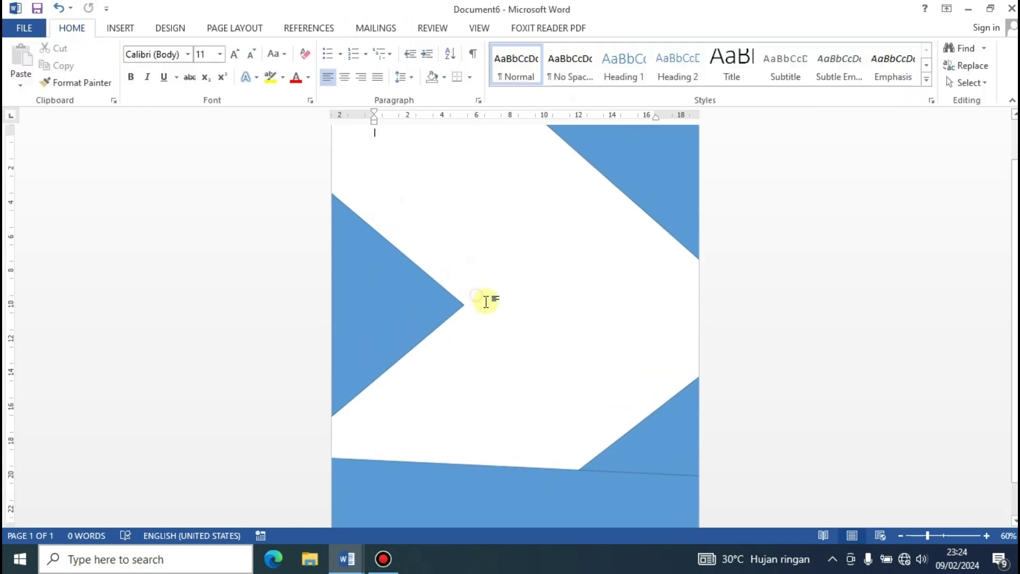
- Shrink the left triangle from its corner and nudge it up into place
scroll(485, 298, "up", 3)
left_click(391, 382)
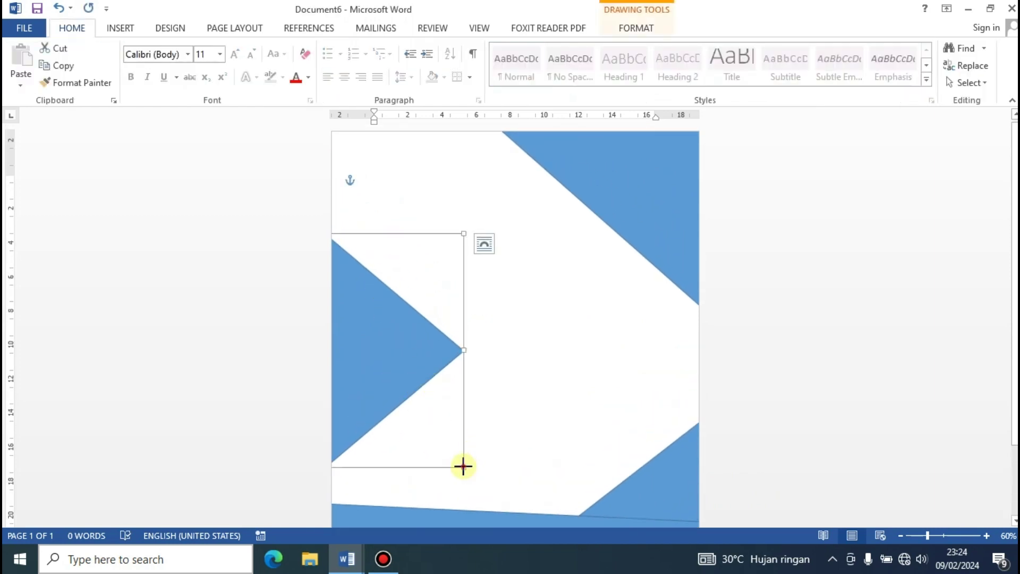
left_click_drag(463, 466, 439, 426)
left_click_drag(371, 333, 376, 319)
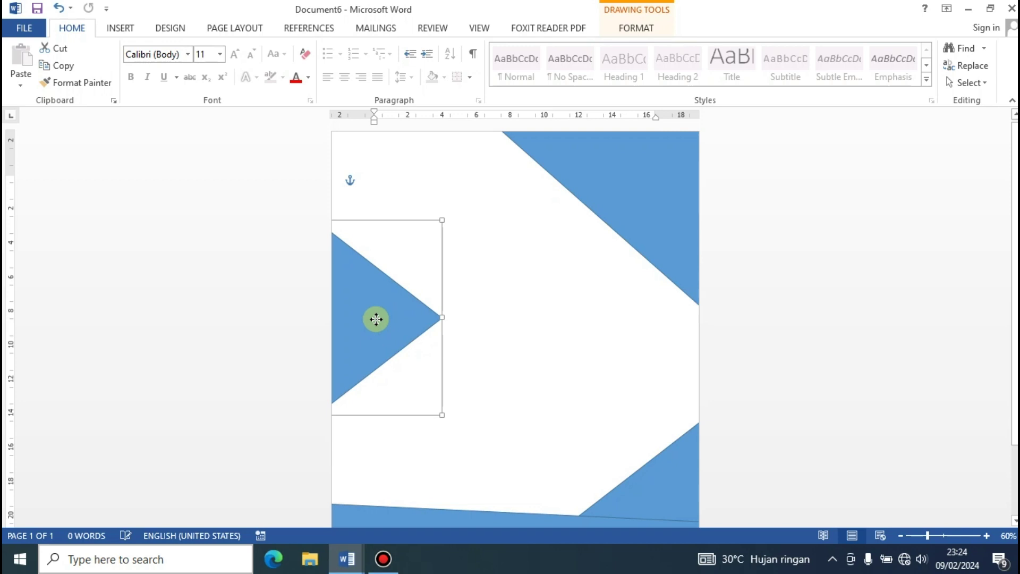
left_click(541, 375)
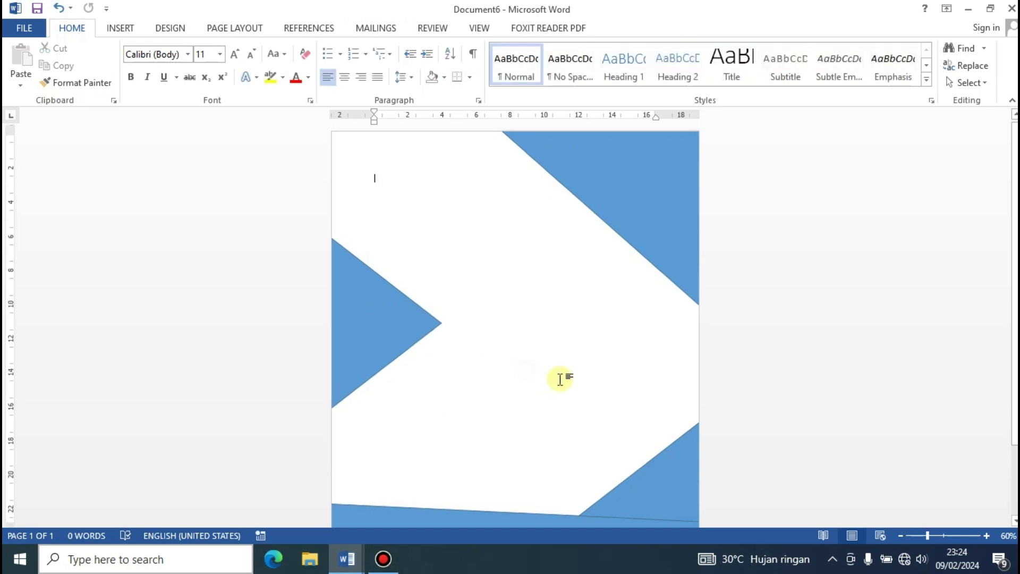
scroll(562, 379, "down", 3)
scroll(621, 367, "up", 2)
scroll(622, 366, "down", 2)
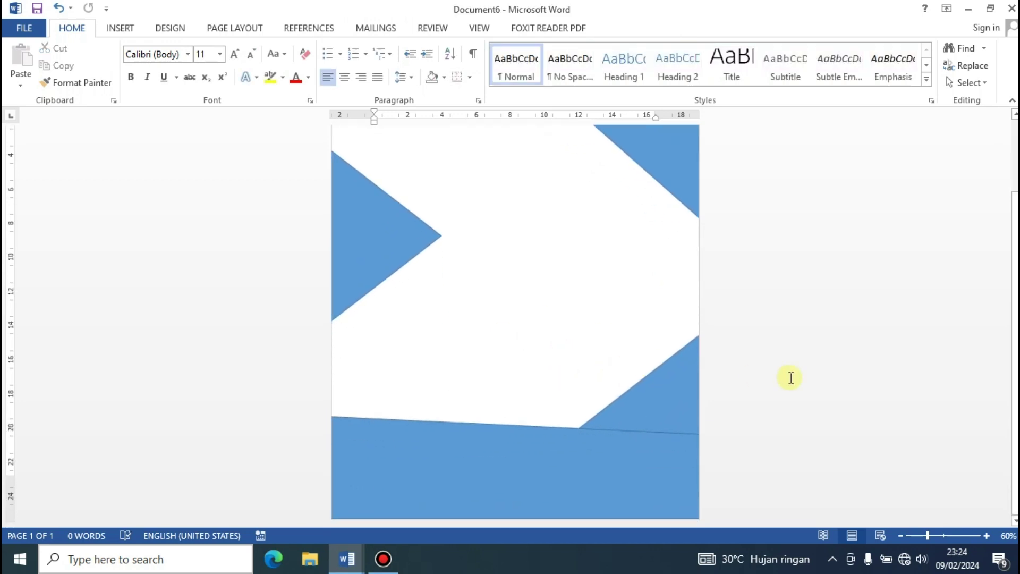
- Shrink the top-right triangle inward from its corner handle
scroll(790, 378, "up", 2)
scroll(790, 378, "up", 2)
left_click(622, 224)
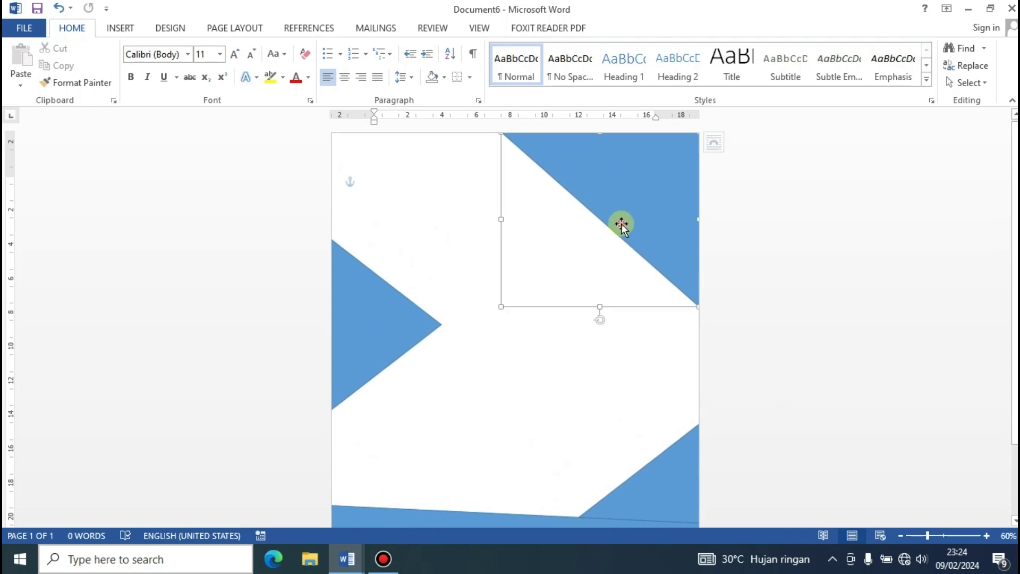
left_click_drag(500, 306, 521, 296)
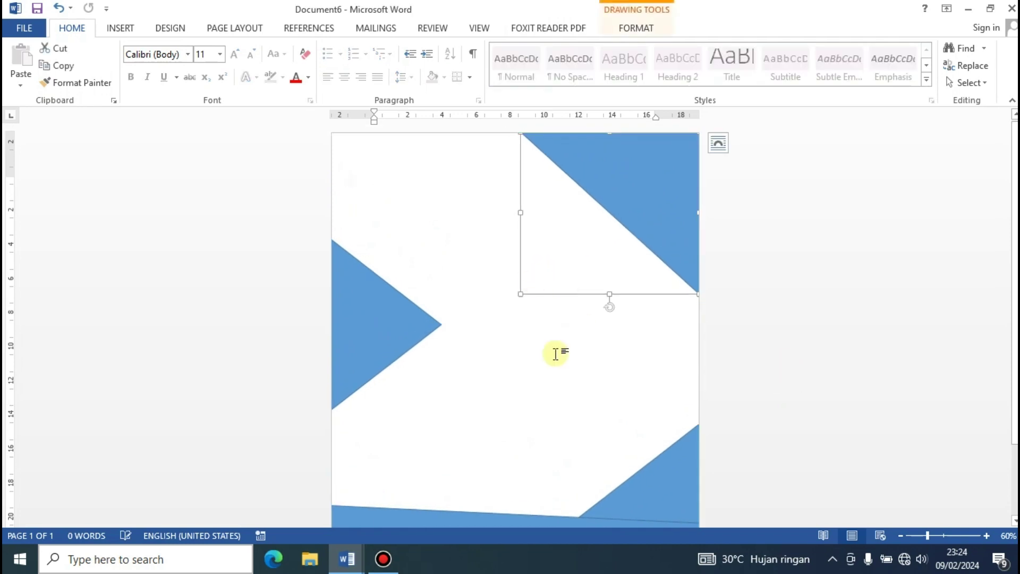
left_click(739, 328)
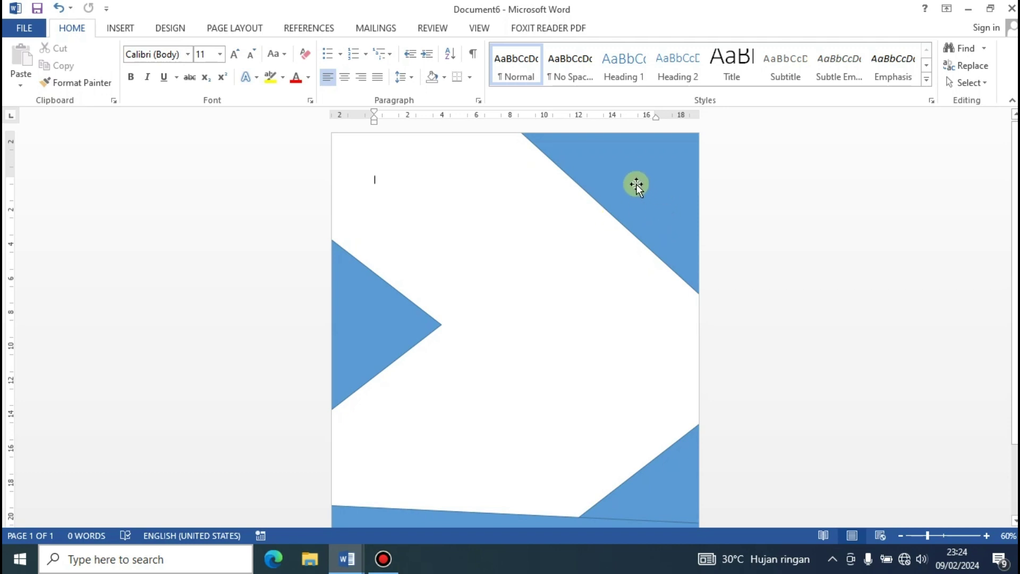
- Give the top-right triangle a green shape fill
left_click(644, 169)
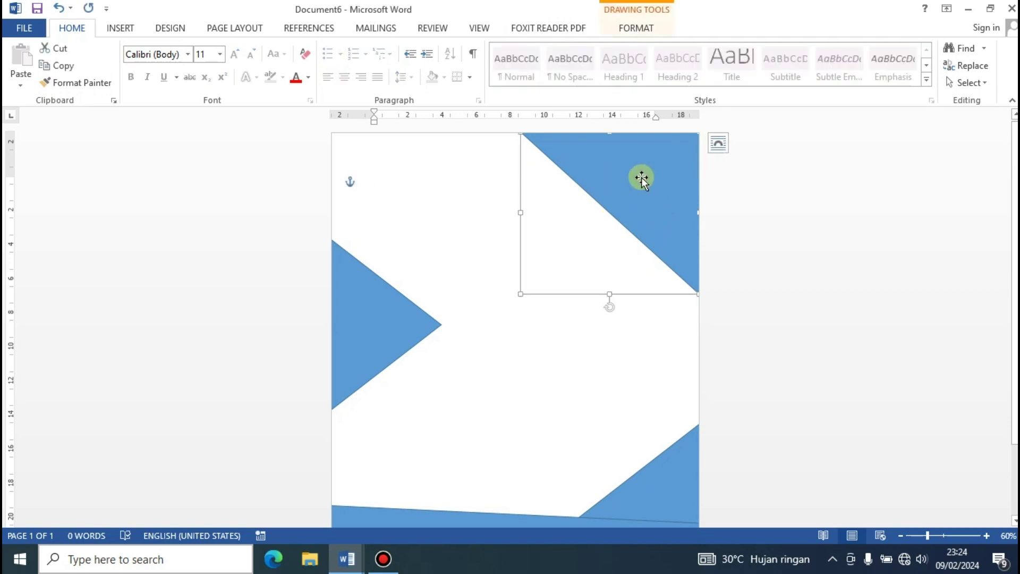
left_click(647, 28)
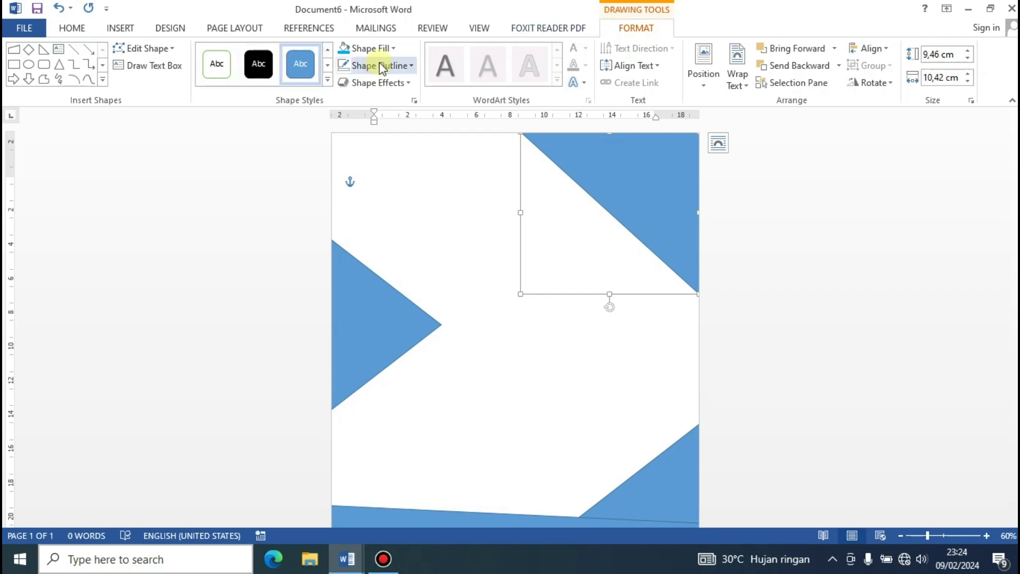
left_click(389, 52)
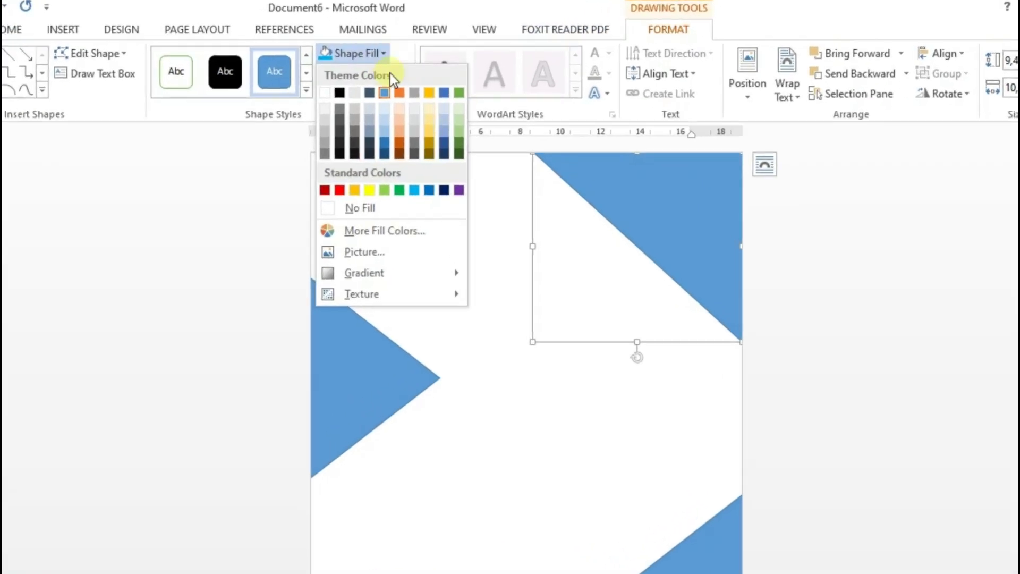
left_click(376, 263)
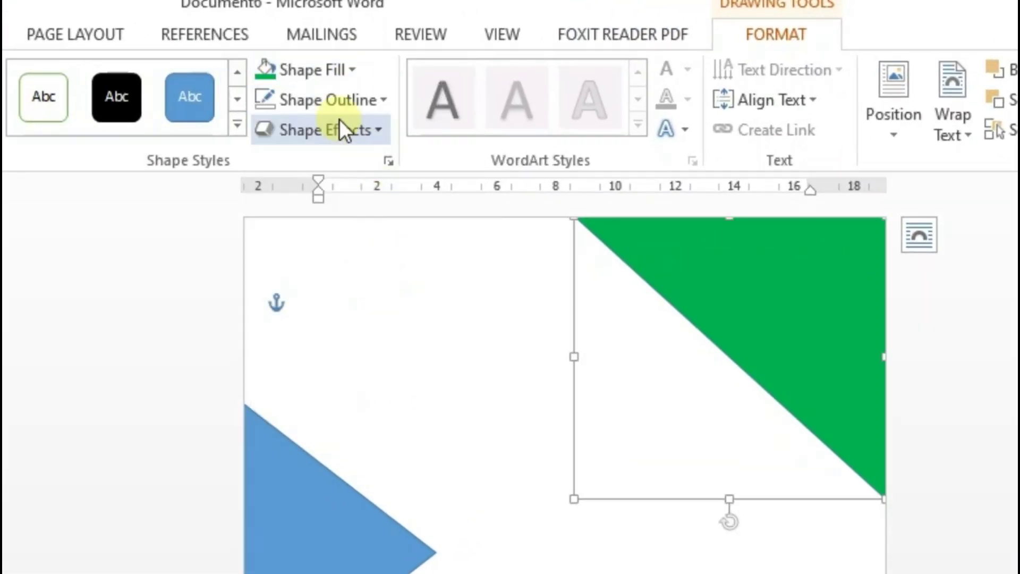
left_click(345, 104)
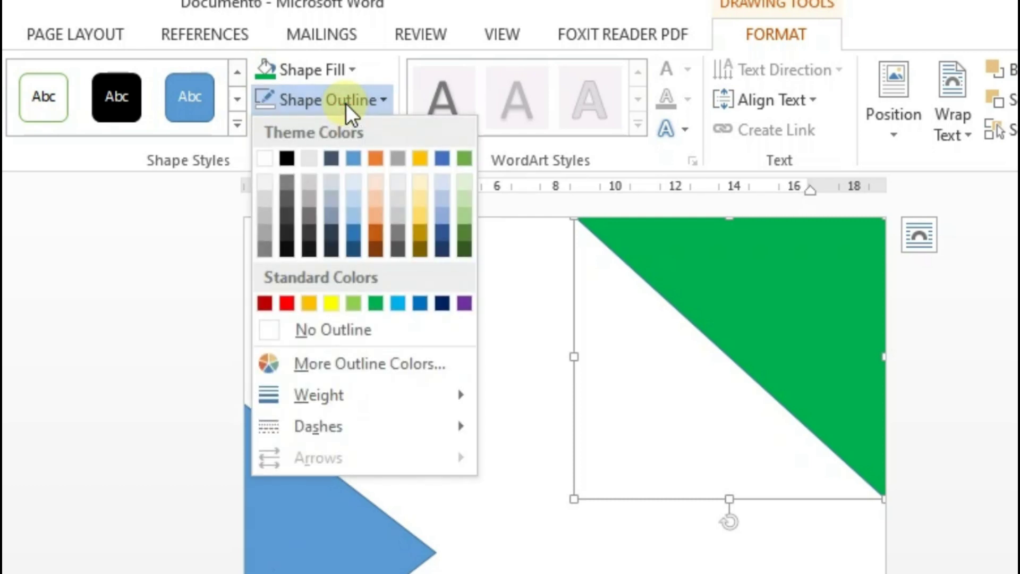
left_click(375, 339)
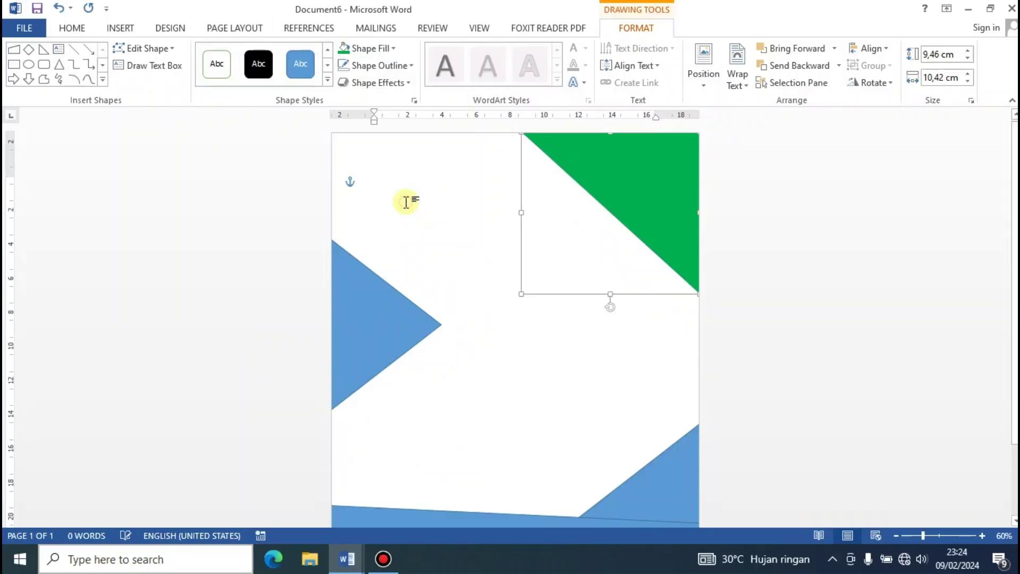
left_click(542, 346)
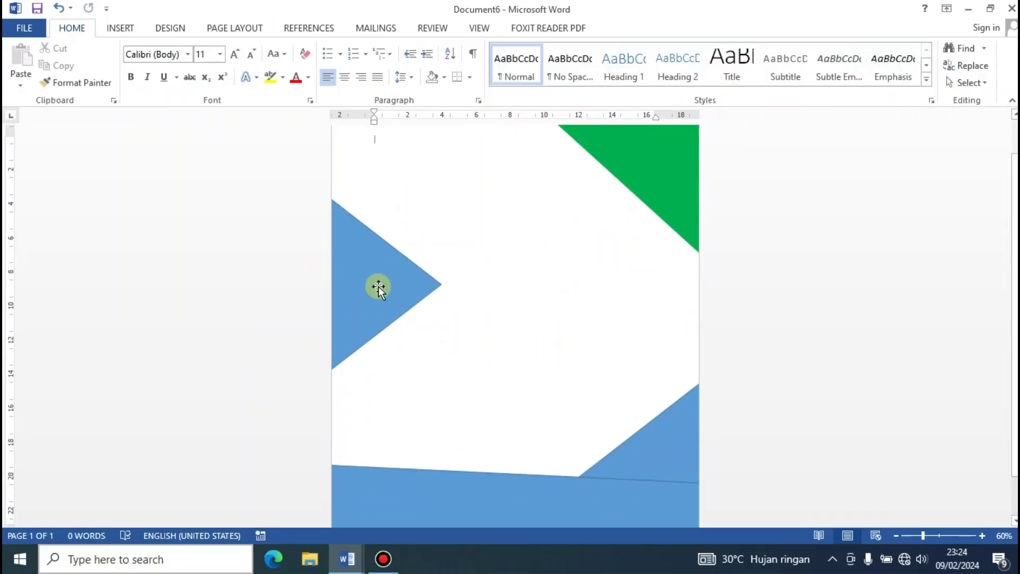
- Fill the left-edge triangle with the gold theme colour and set it to No Outline
left_click(378, 286)
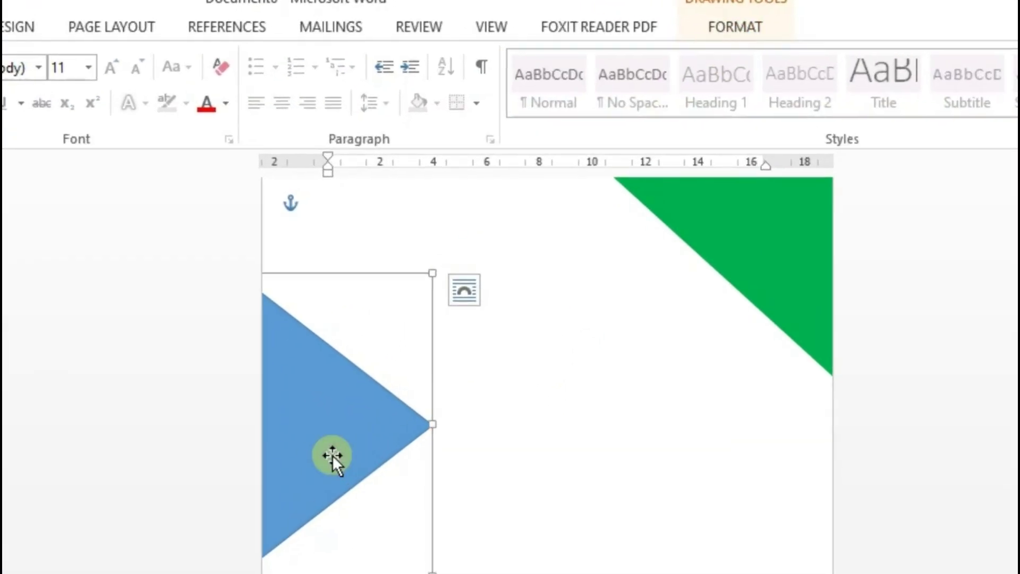
left_click(712, 27)
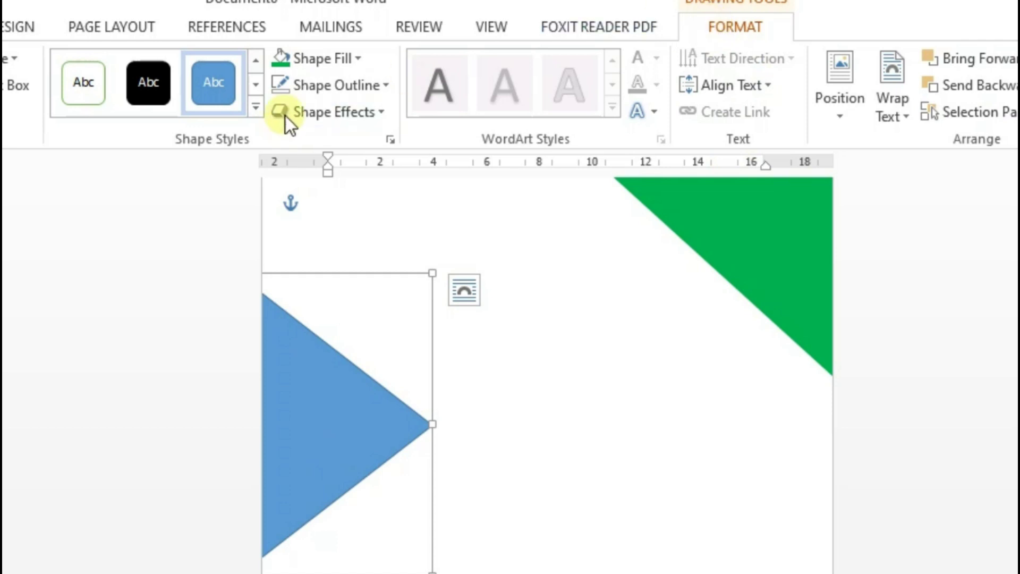
left_click(333, 62)
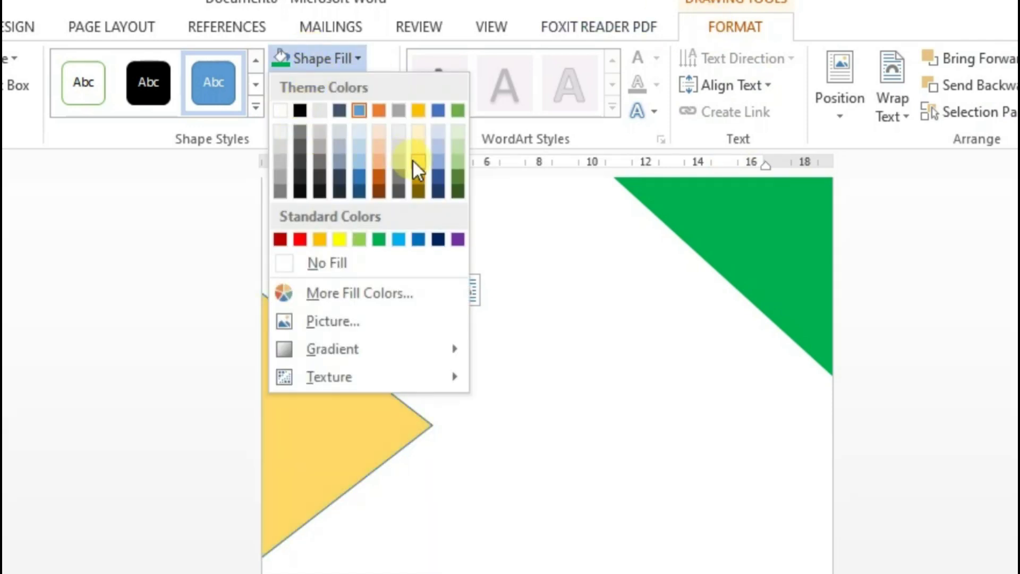
left_click(317, 240)
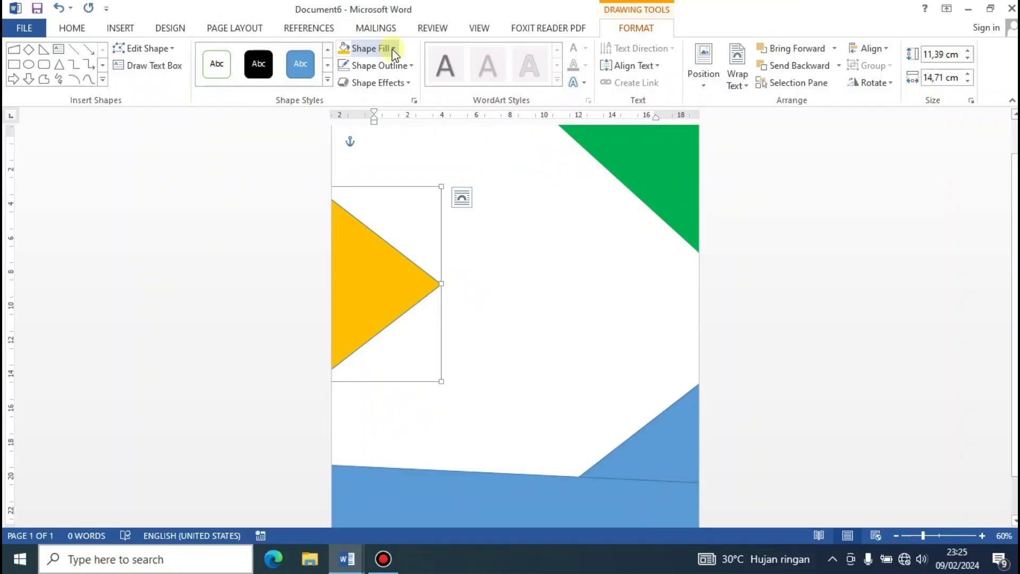
left_click(379, 65)
left_click(381, 197)
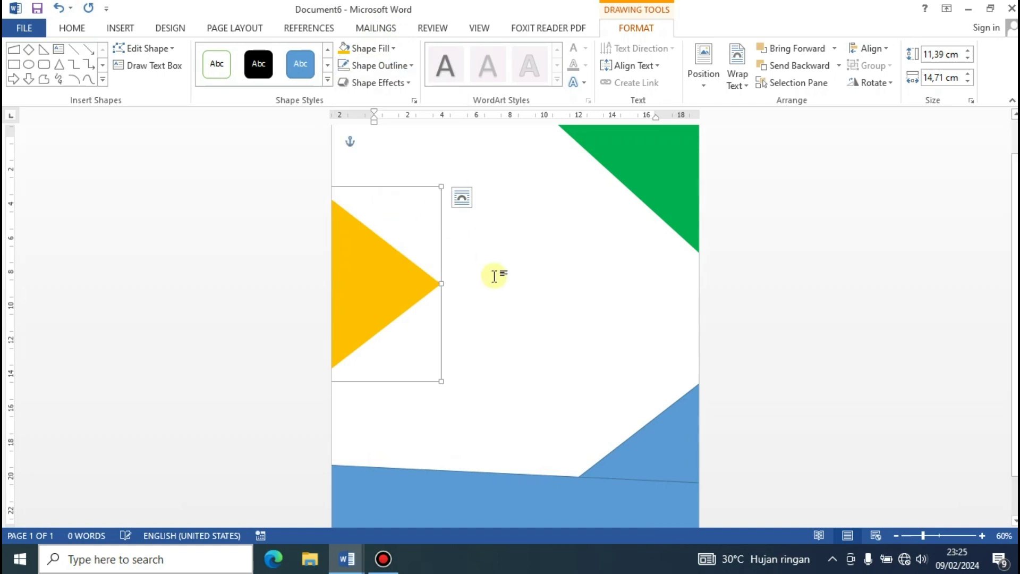
left_click(544, 314)
scroll(709, 379, "down", 2)
- Set the bottom-right triangle to No Outline and change its fill from yellow to orange
left_click(667, 388)
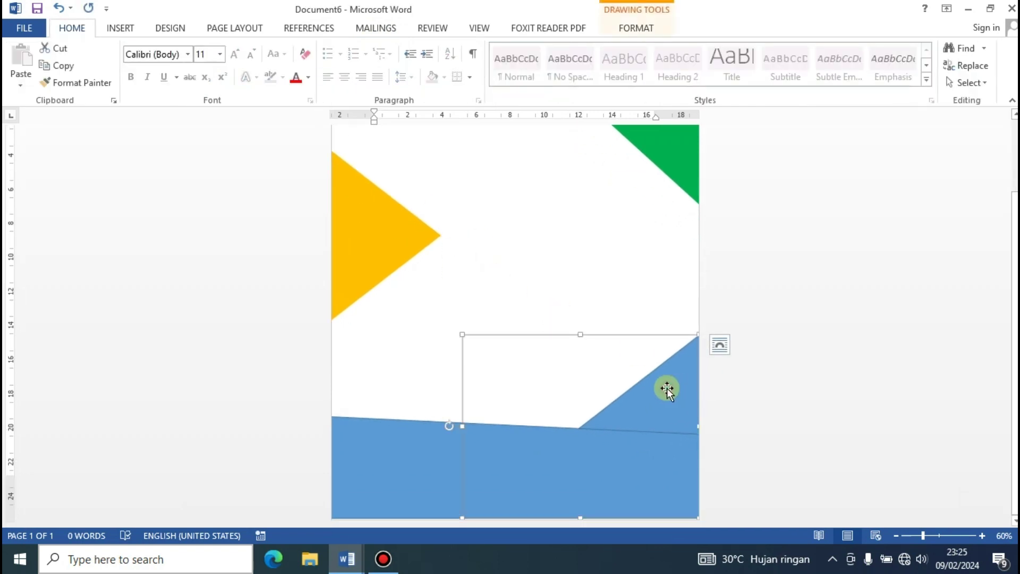
left_click(633, 29)
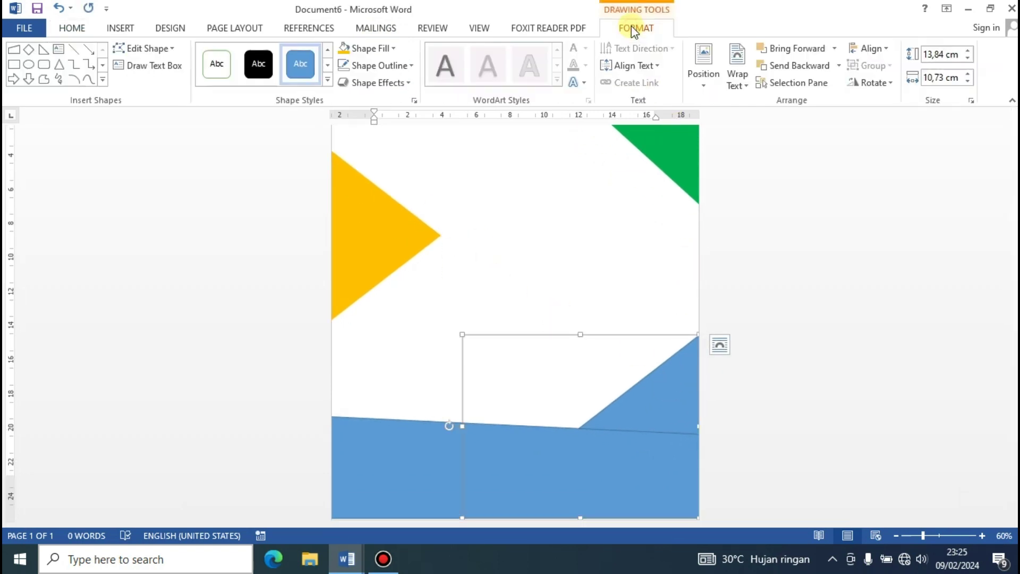
left_click(381, 48)
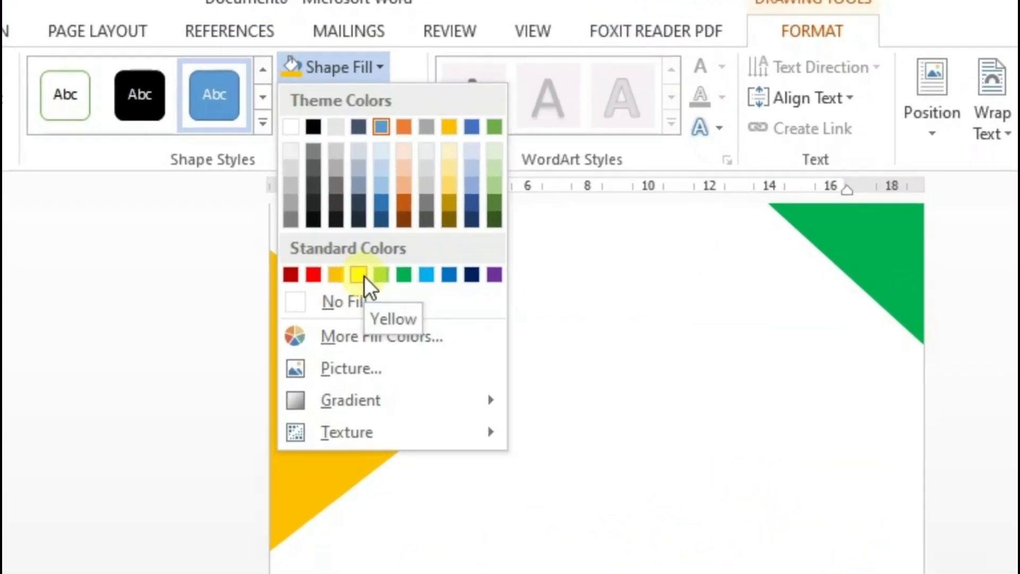
left_click(364, 280)
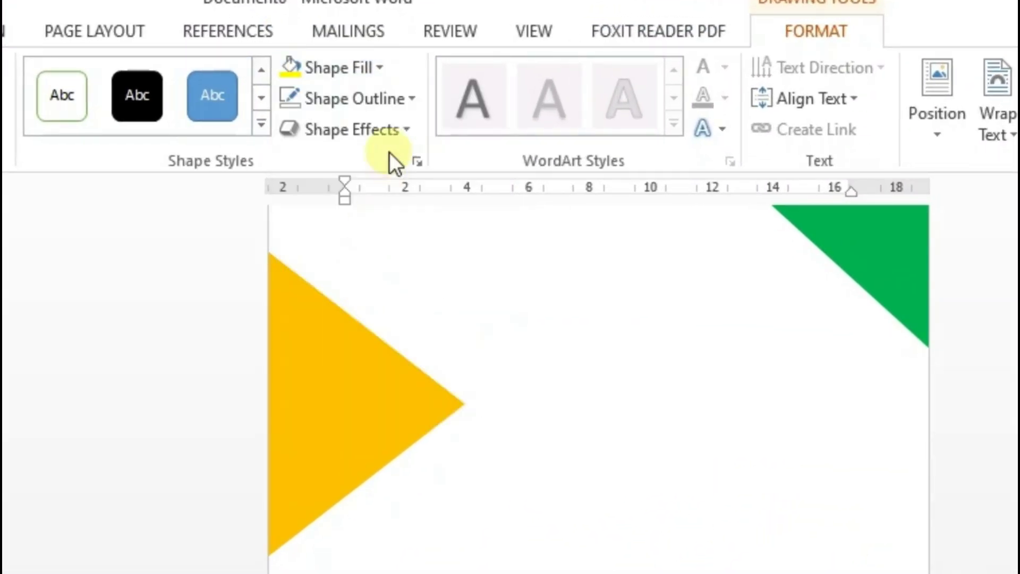
left_click(388, 100)
left_click(402, 333)
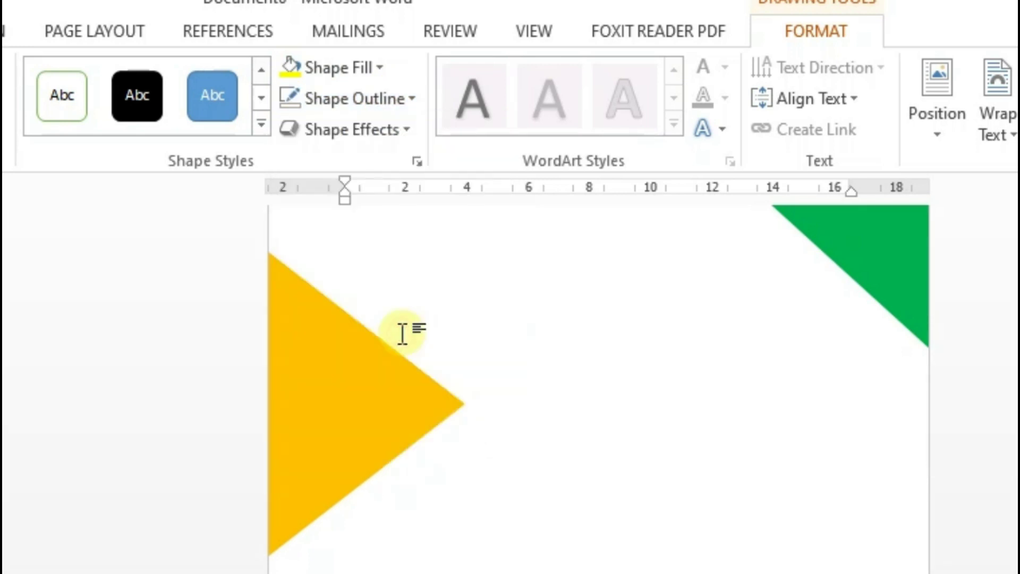
left_click(363, 65)
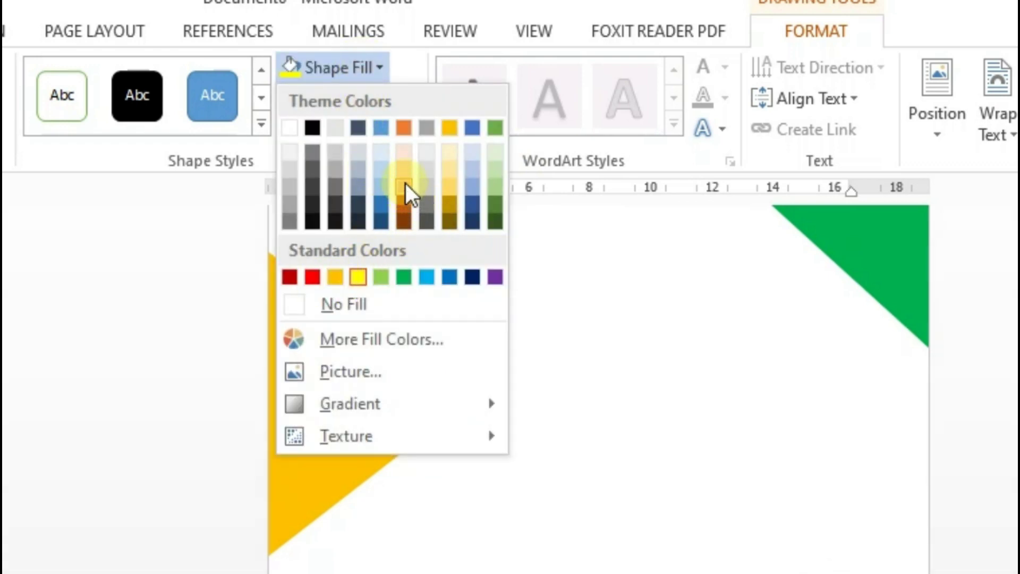
left_click(408, 126)
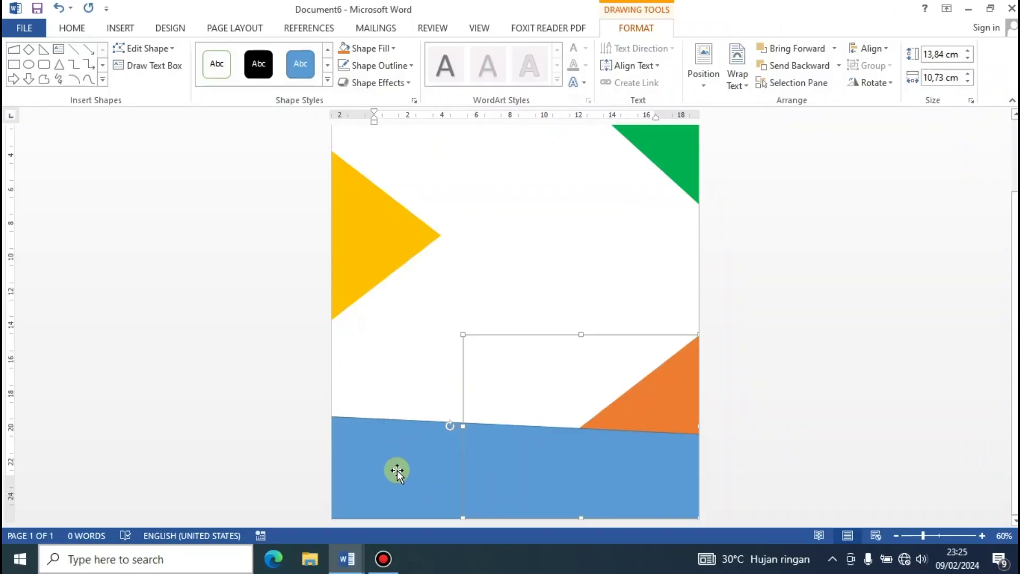
left_click(397, 470)
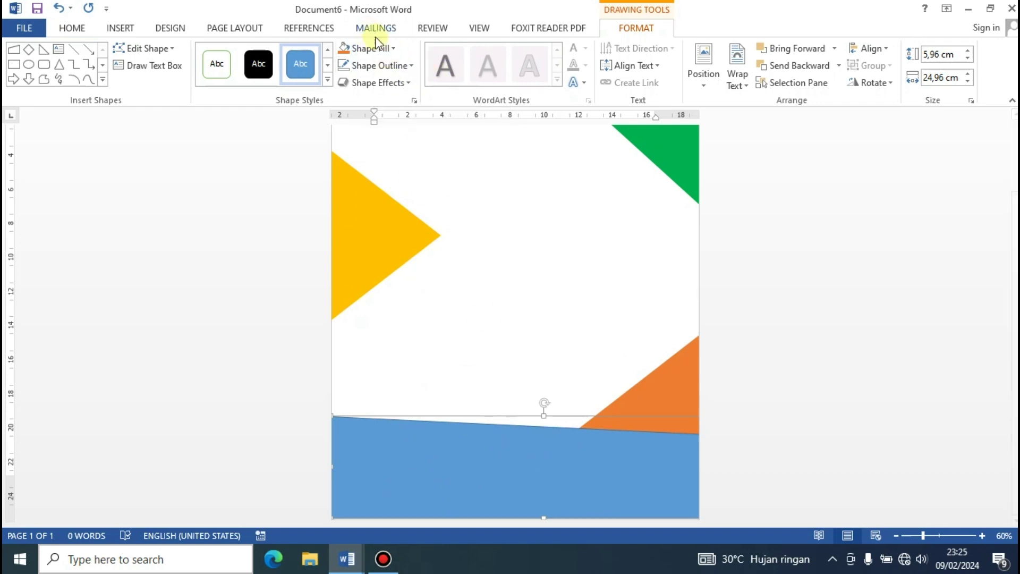
- Set the bottom band's fill to Light Blue and its outline to No Outline
left_click(382, 50)
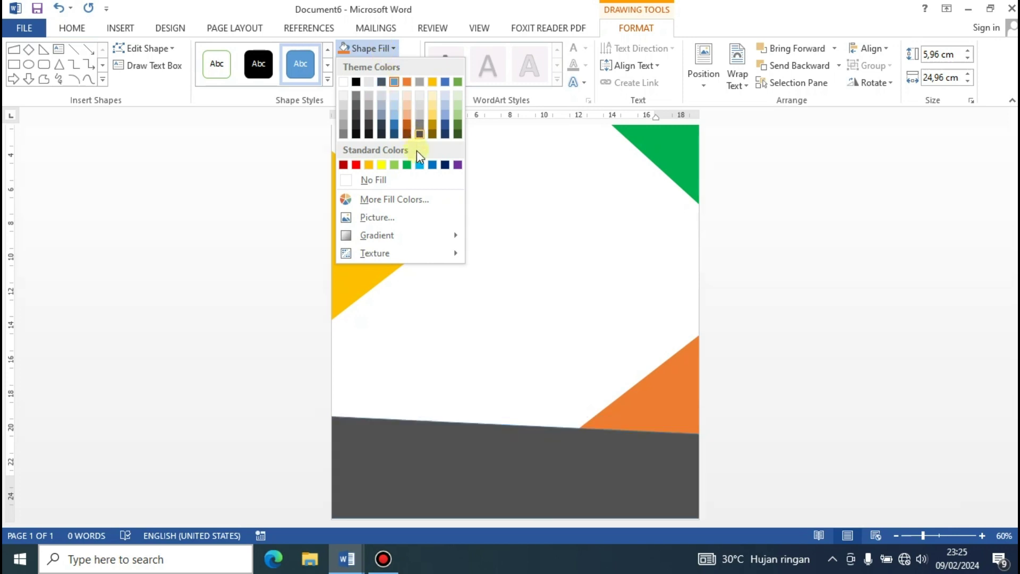
left_click(419, 164)
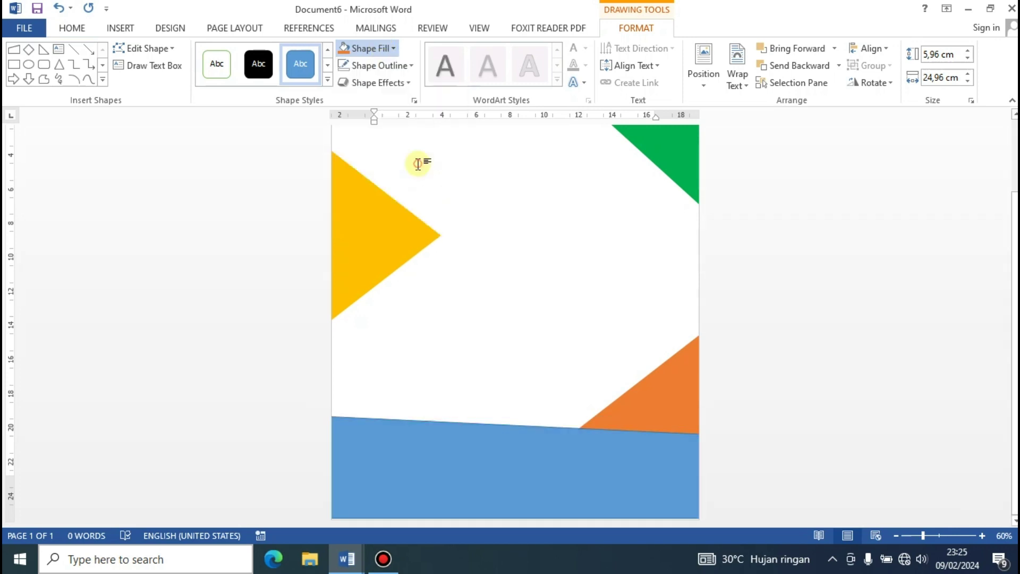
left_click(380, 65)
left_click(378, 199)
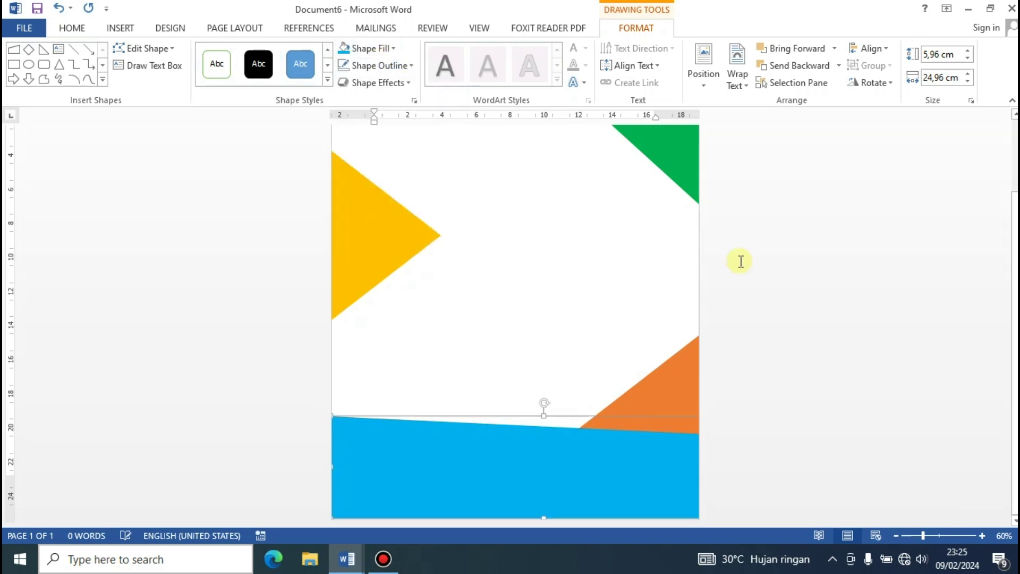
left_click(739, 342)
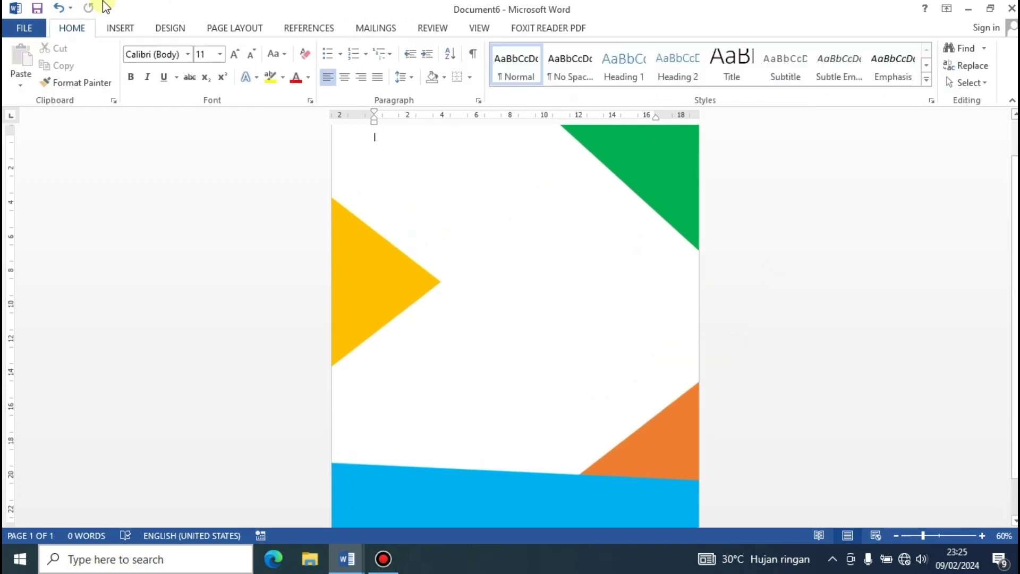
scroll(587, 380, "up", 2)
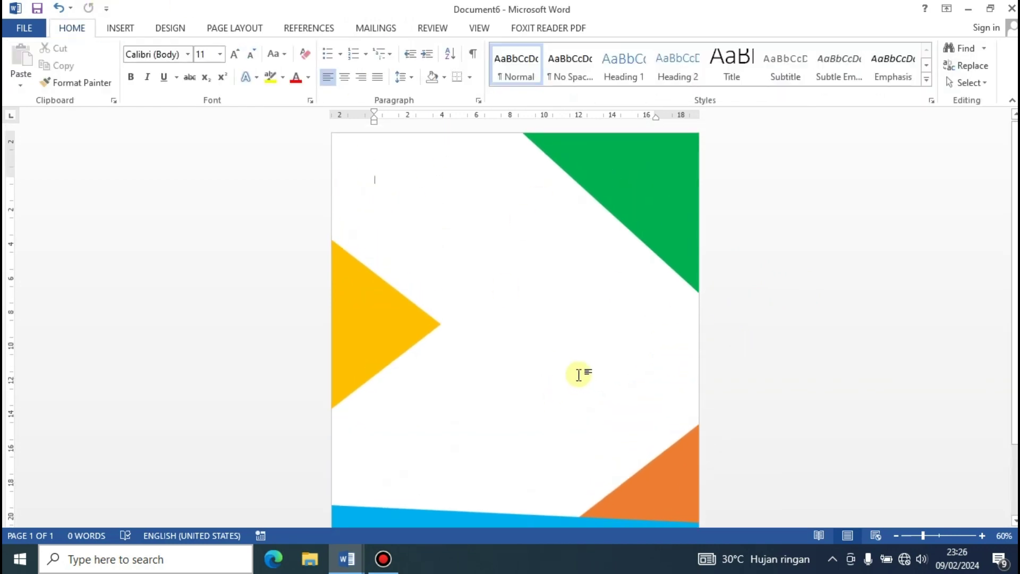
scroll(587, 381, "down", 3)
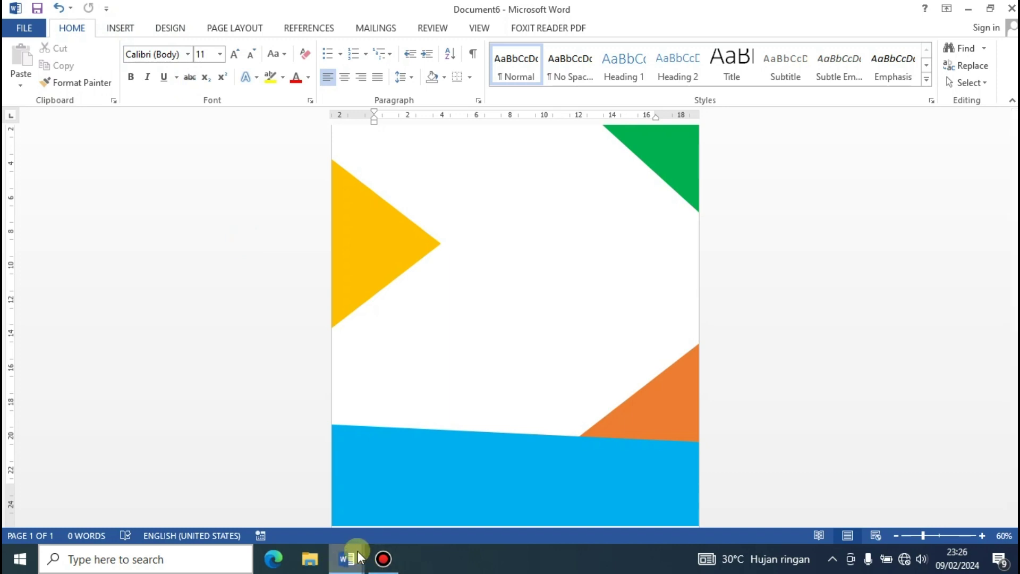
- Insert the city skyline photo pngwing.com (1) from Downloads onto the cover
left_click(120, 31)
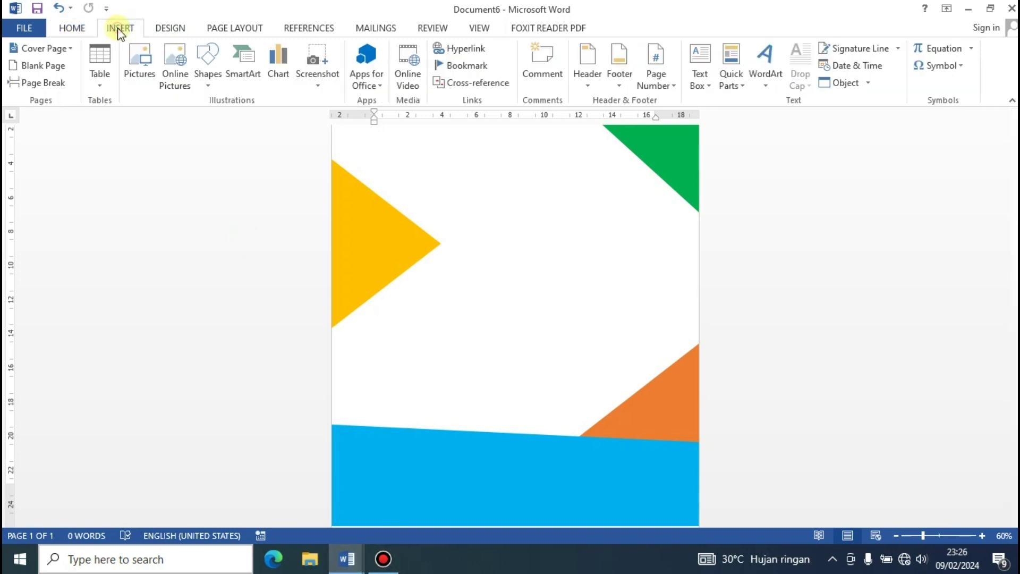
left_click(141, 63)
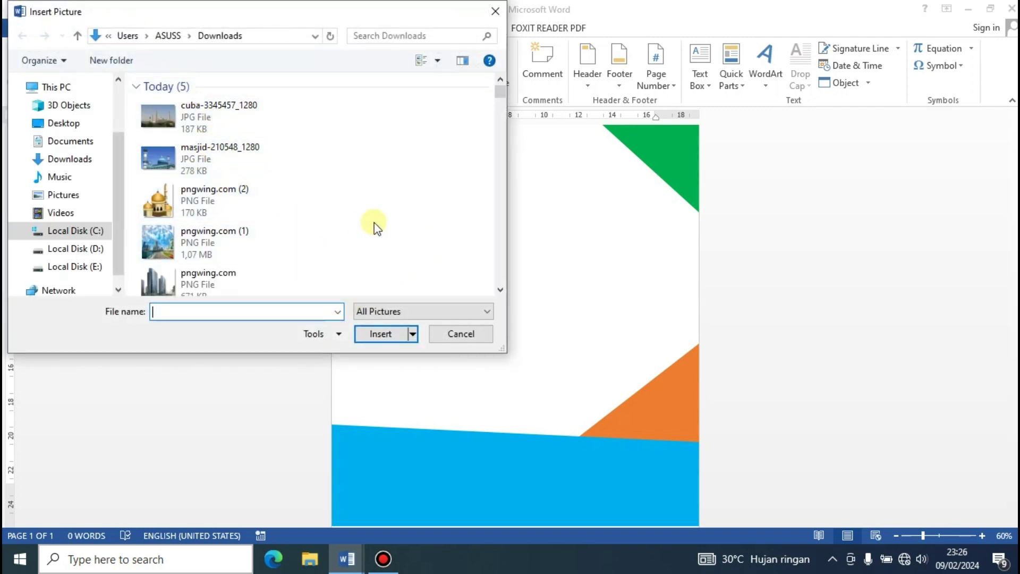
scroll(373, 225, "down", 3)
scroll(375, 225, "up", 2)
scroll(375, 226, "up", 2)
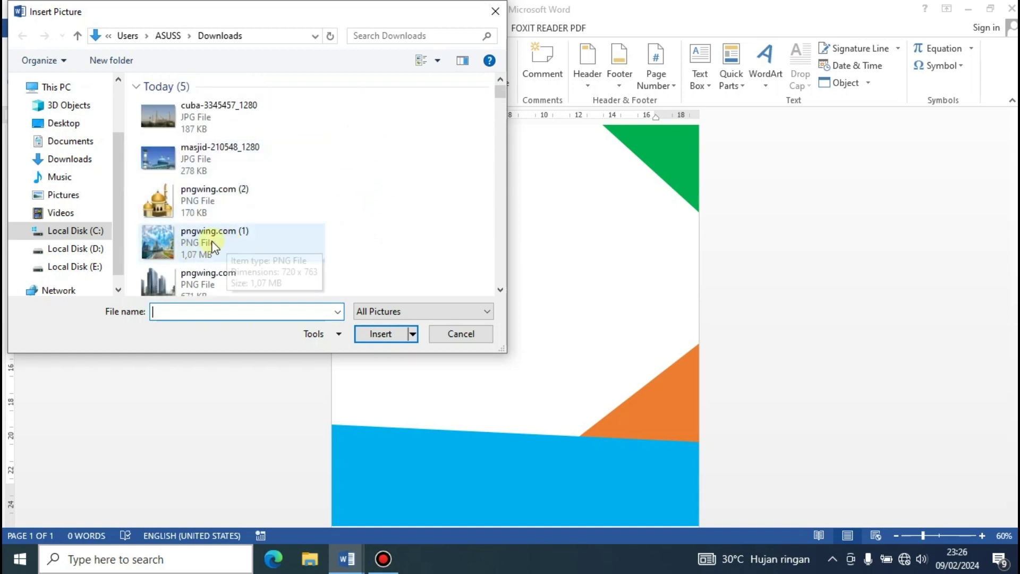
left_click(225, 243)
left_click(369, 333)
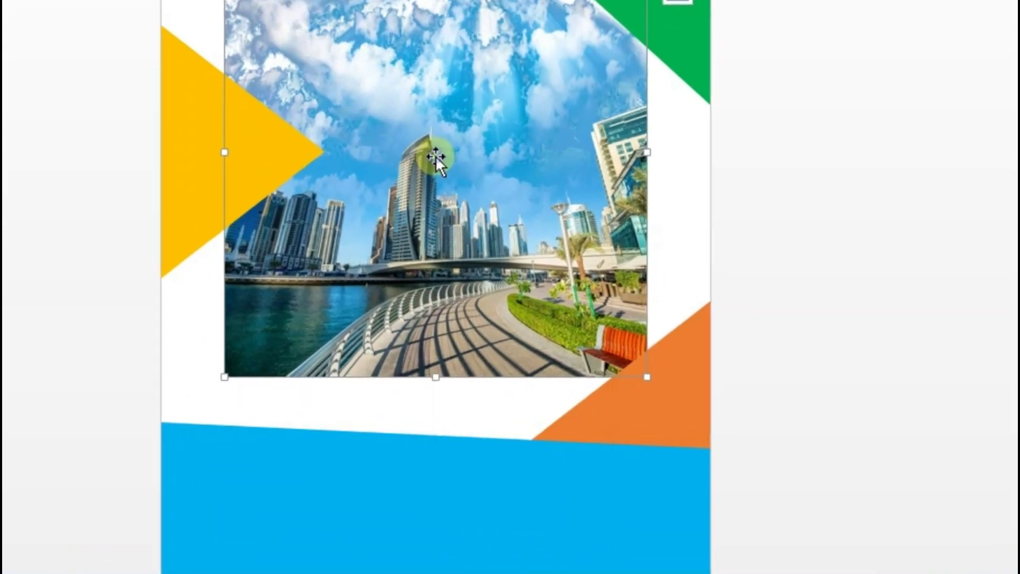
- Set the city photo behind text, move it down-left, and crop off the top sky
right_click(464, 189)
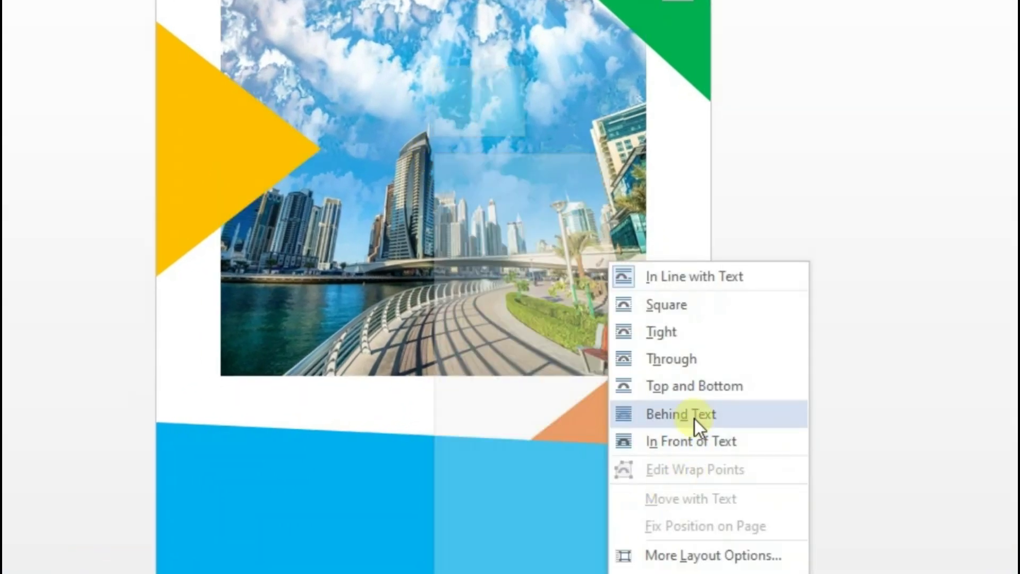
left_click(693, 415)
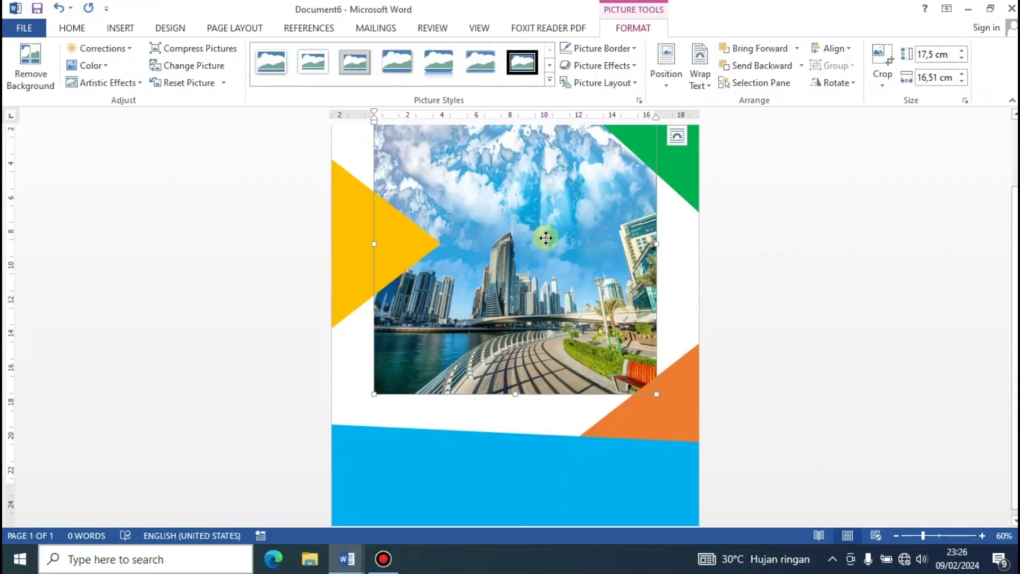
mouse_move(457, 167)
left_mouse_down()
mouse_move(539, 266)
mouse_move(523, 258)
left_mouse_up()
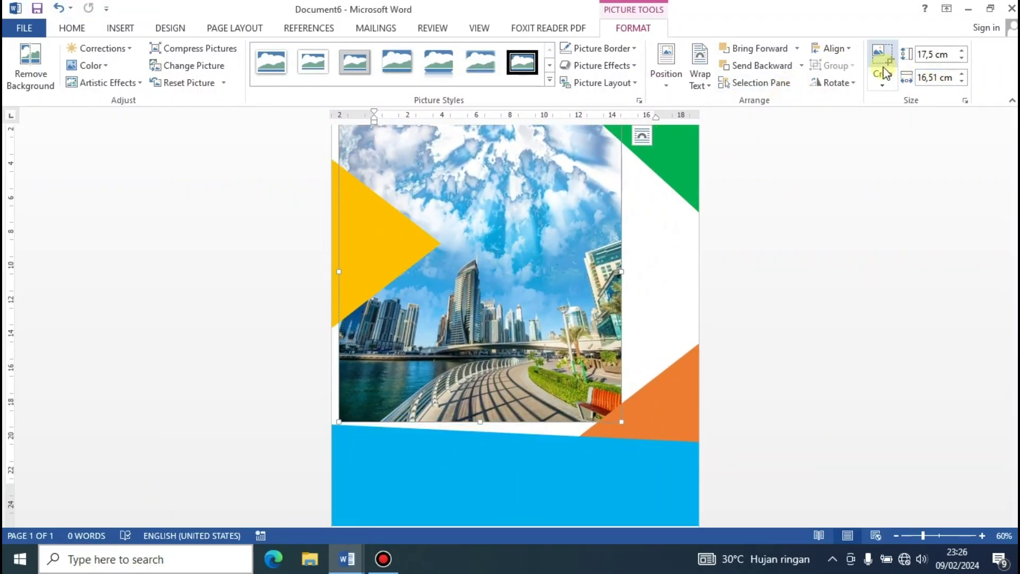
left_click(879, 59)
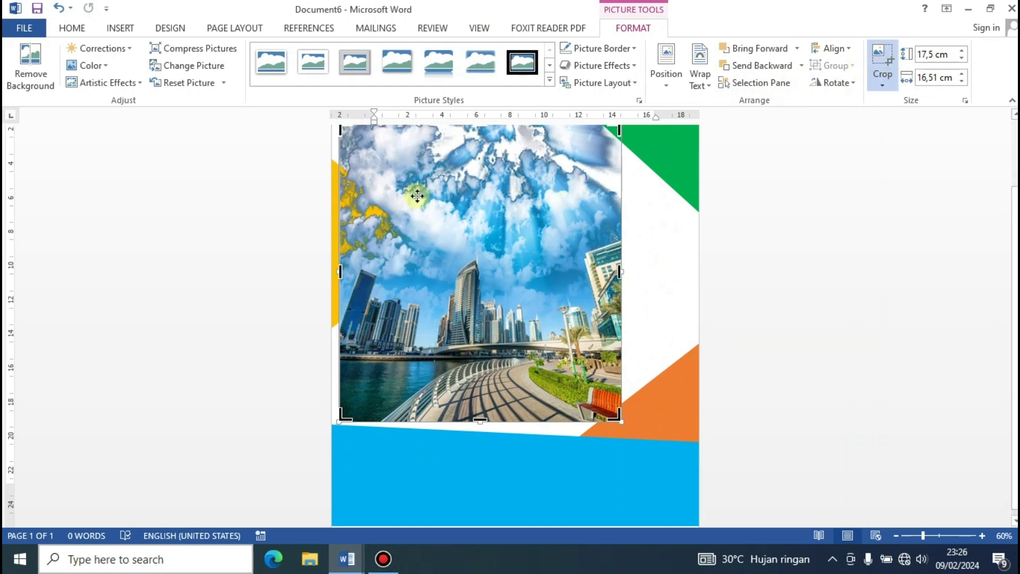
scroll(592, 193, "up", 1)
left_click_drag(479, 162, 481, 263)
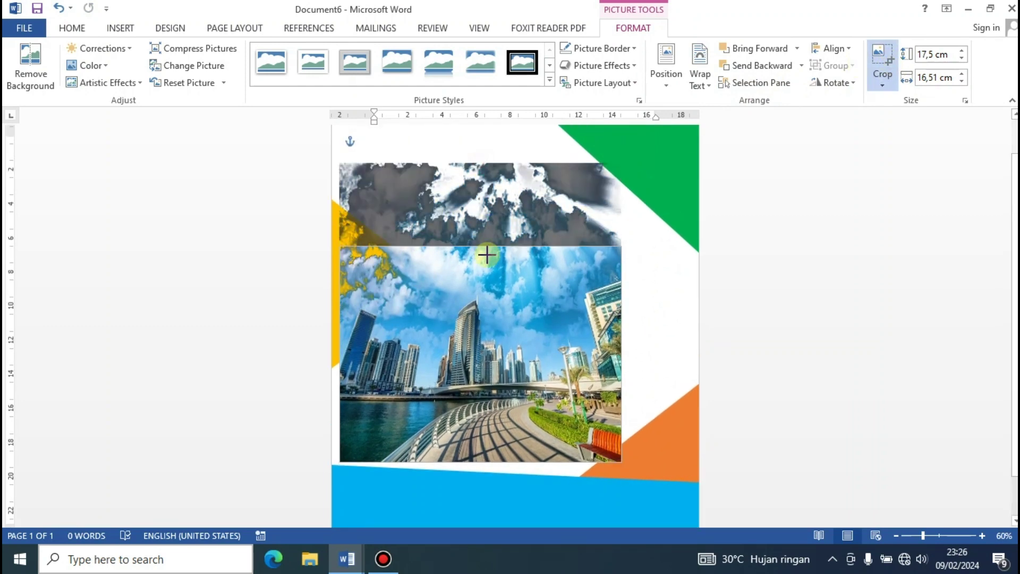
left_click(875, 340)
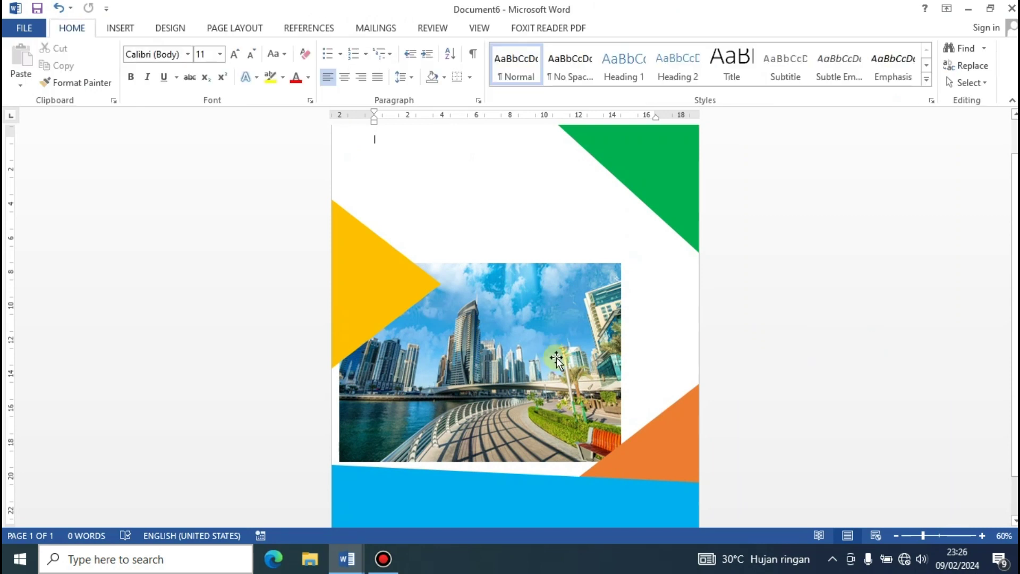
- Stretch the cropped photo from the left page edge across the full page width
mouse_move(554, 360)
left_mouse_down()
mouse_move(516, 355)
mouse_move(525, 358)
left_mouse_up()
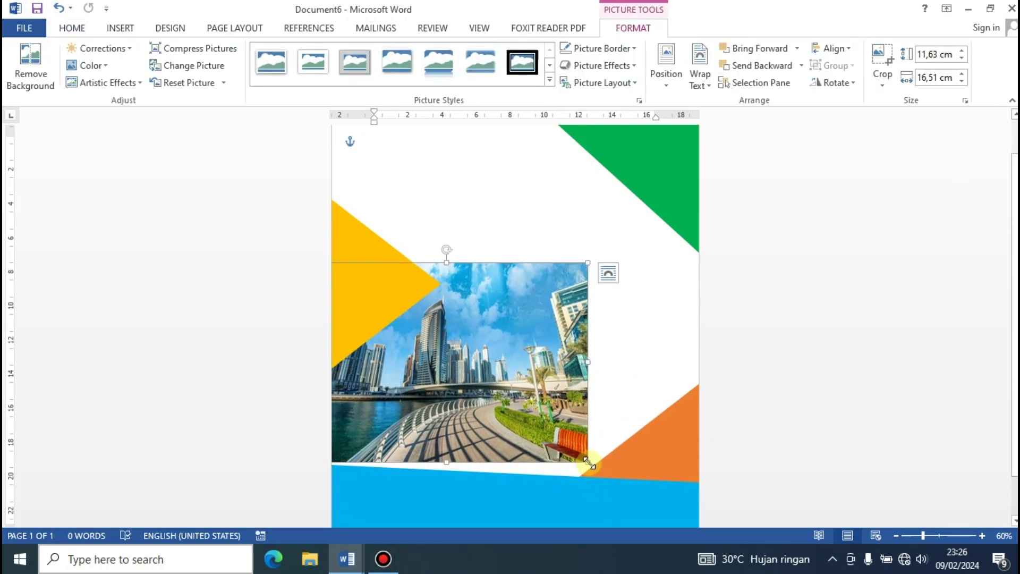
left_click_drag(588, 462, 706, 440)
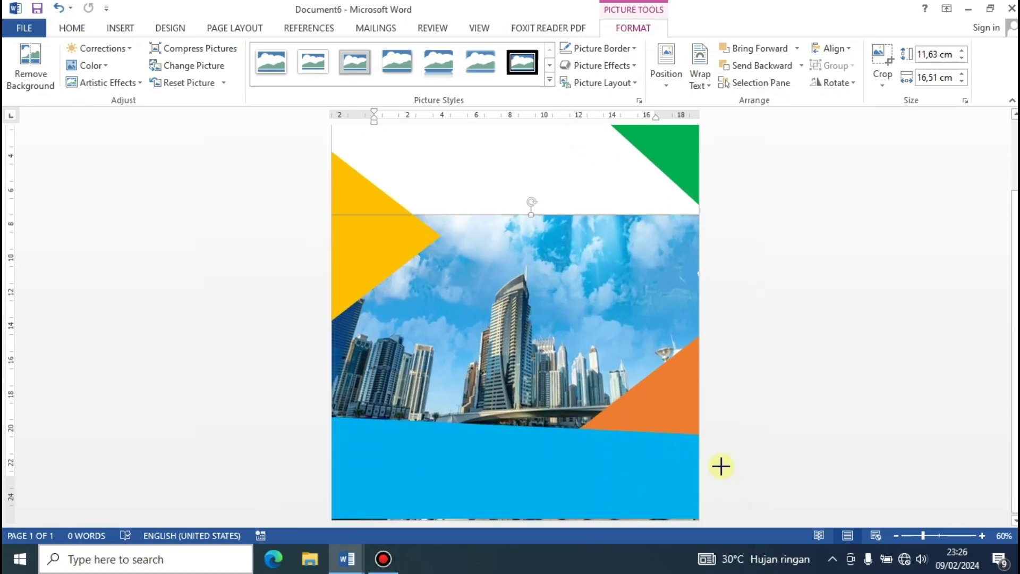
left_click_drag(706, 440, 712, 449)
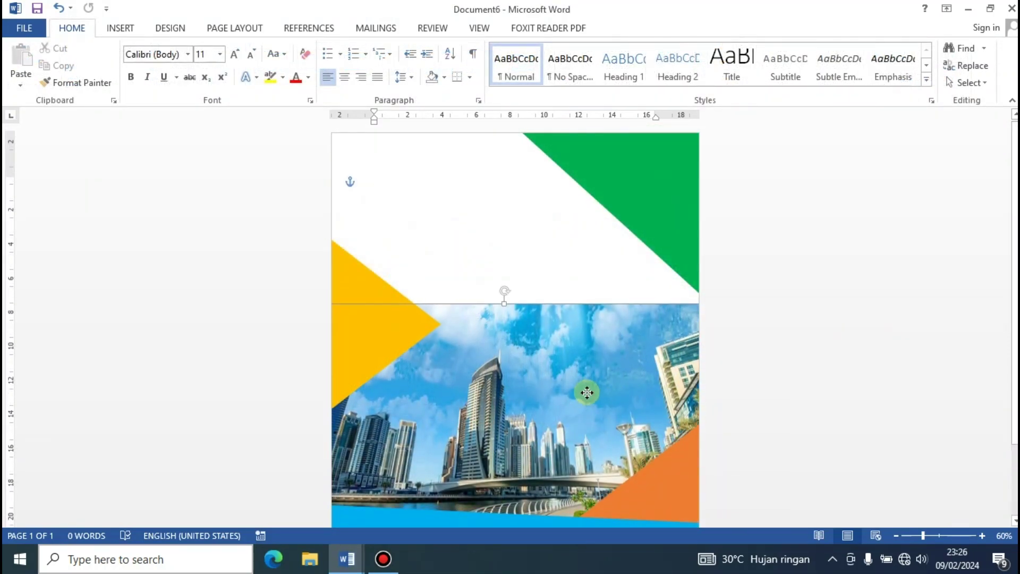
left_click_drag(586, 392, 569, 409)
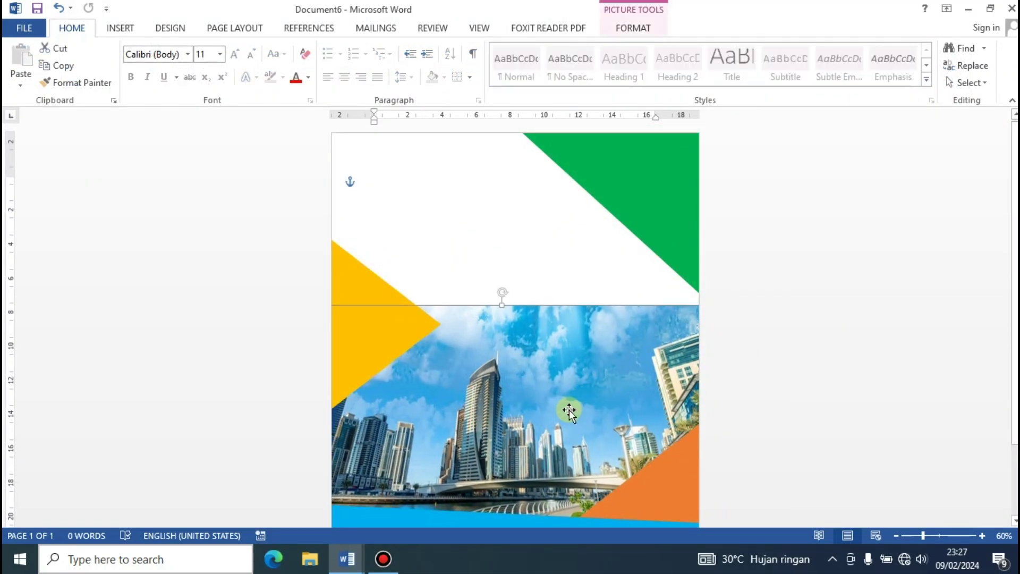
left_click(660, 213)
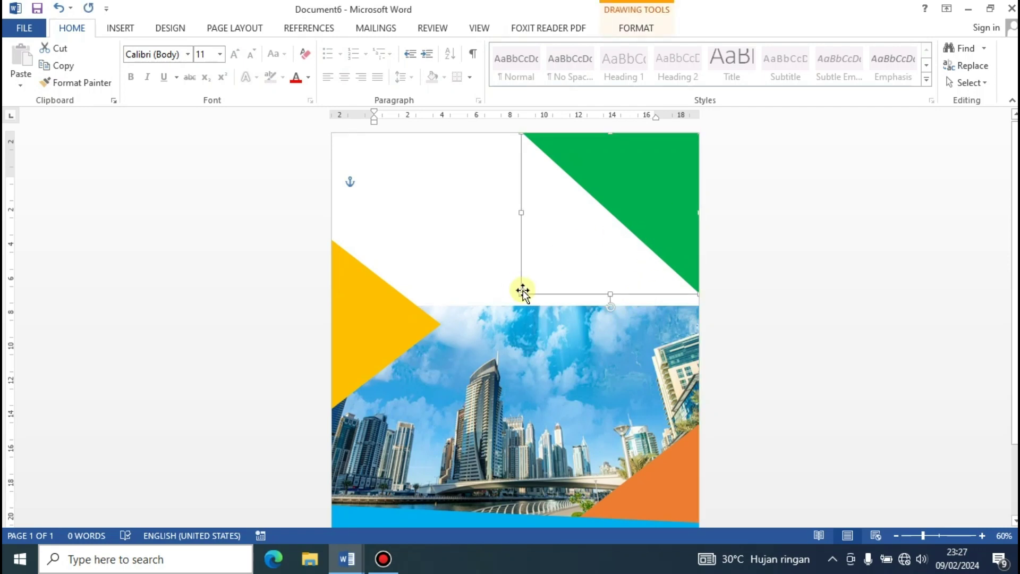
left_click(780, 283)
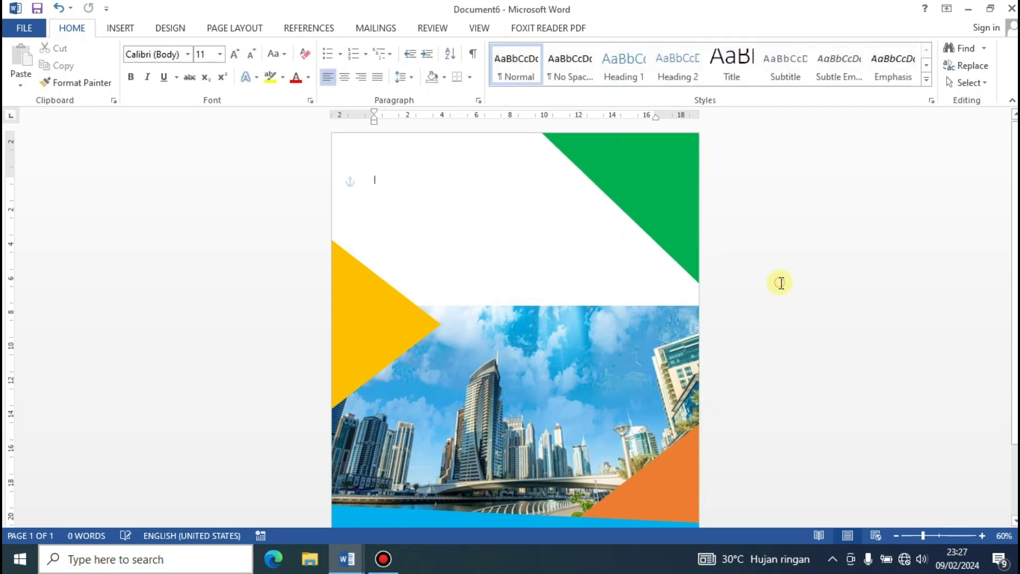
scroll(780, 283, "down", 3)
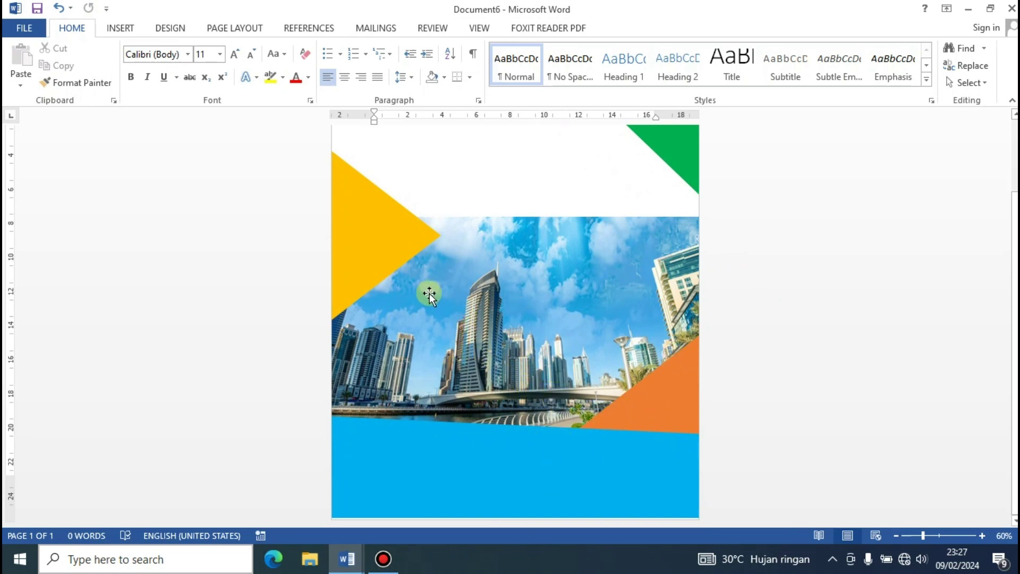
scroll(625, 336, "up", 3)
scroll(754, 301, "down", 3)
- Give the orange triangle a solid 15 pt white outline
left_click(660, 406)
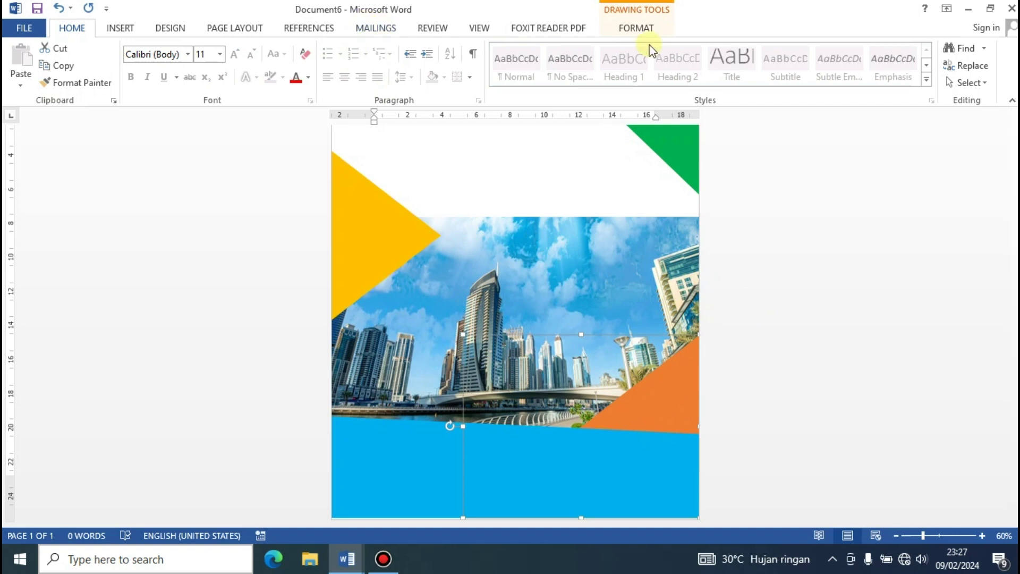
left_click(648, 399)
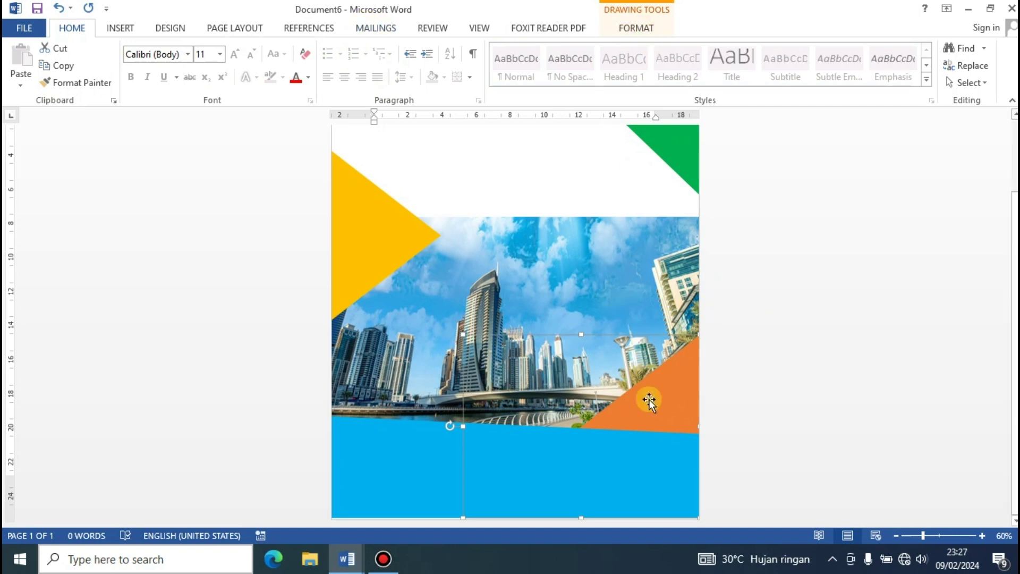
left_click(638, 29)
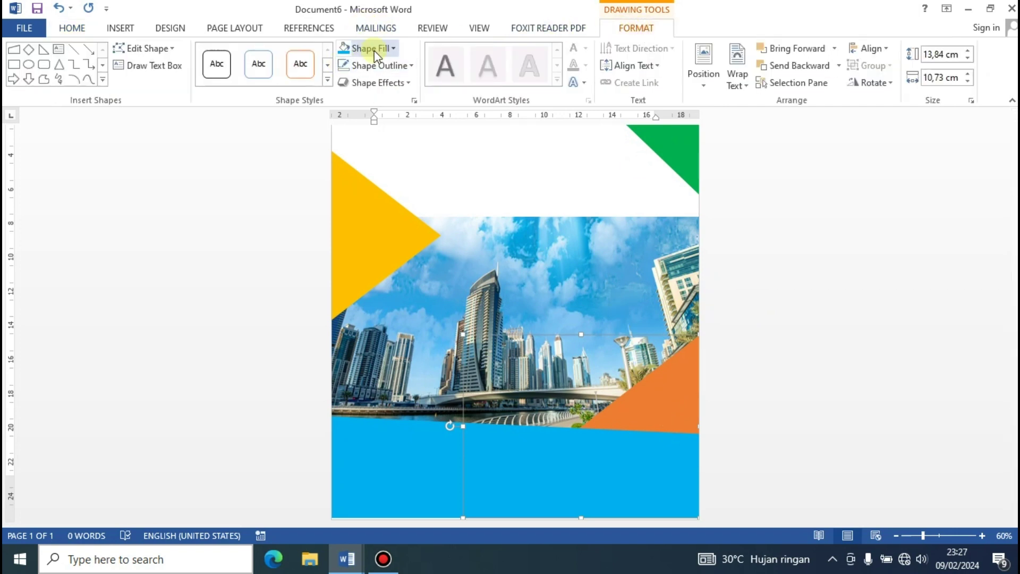
left_click(381, 66)
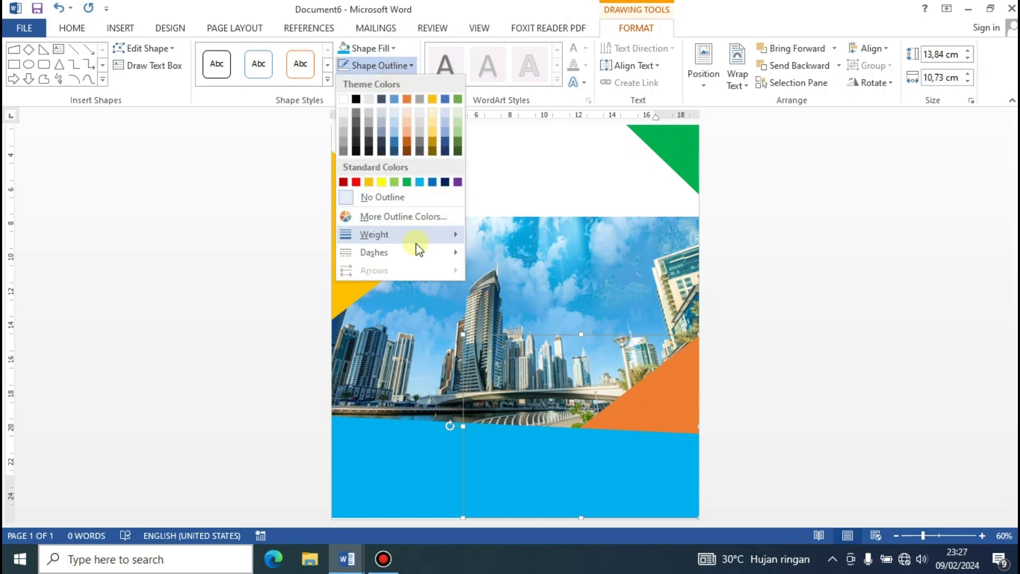
mouse_move(397, 234)
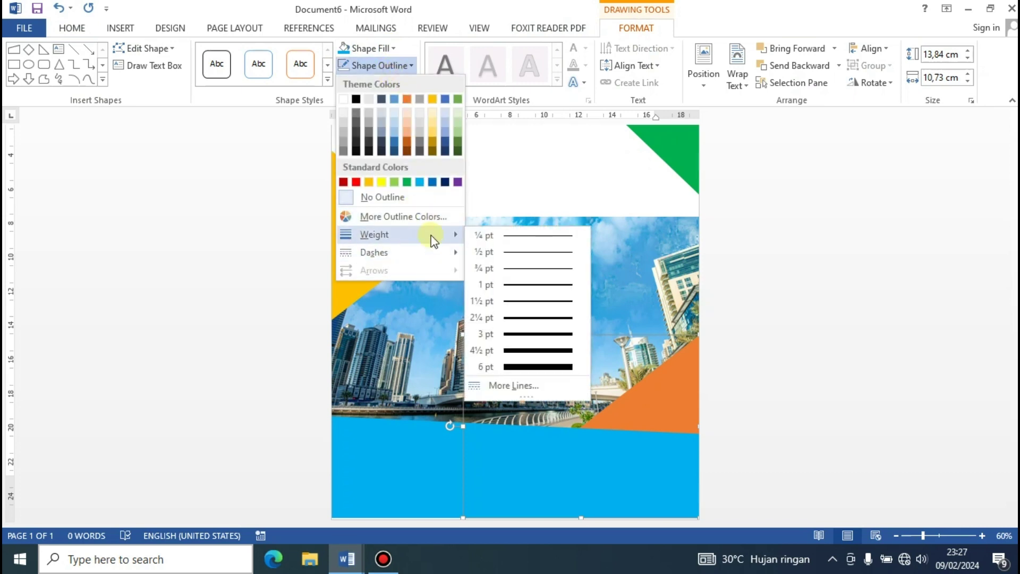
left_click(524, 386)
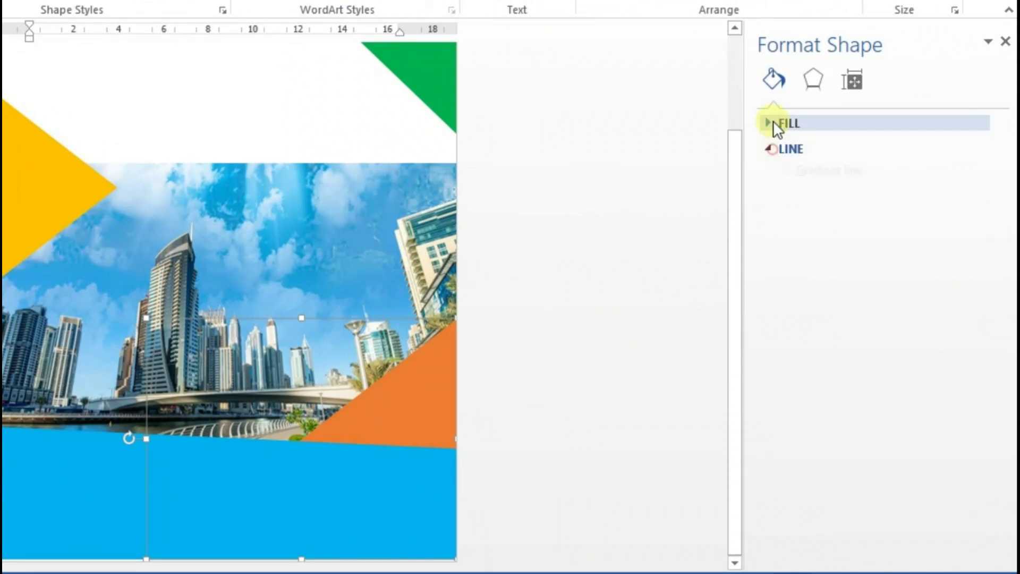
left_click(791, 142)
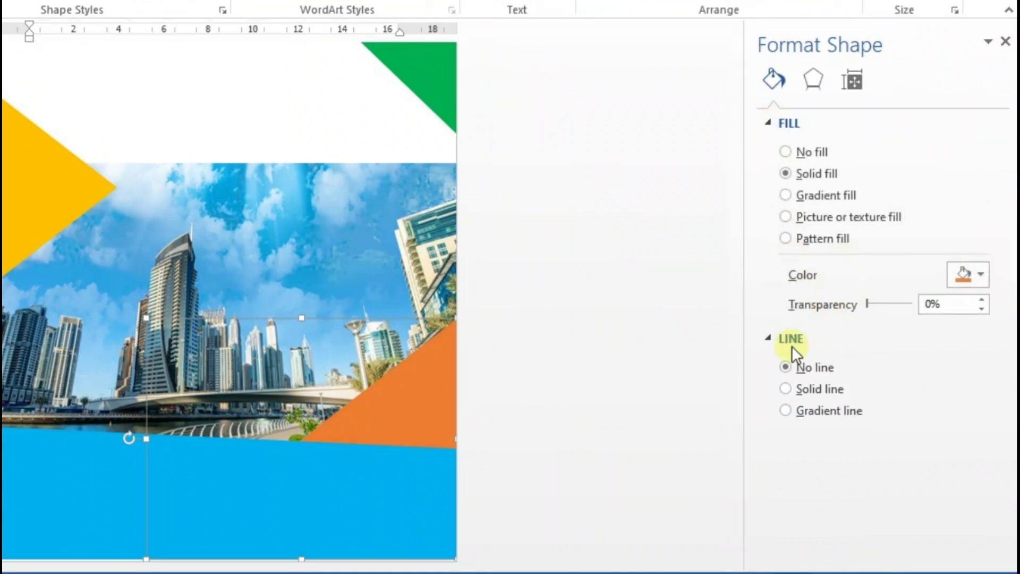
left_click(822, 391)
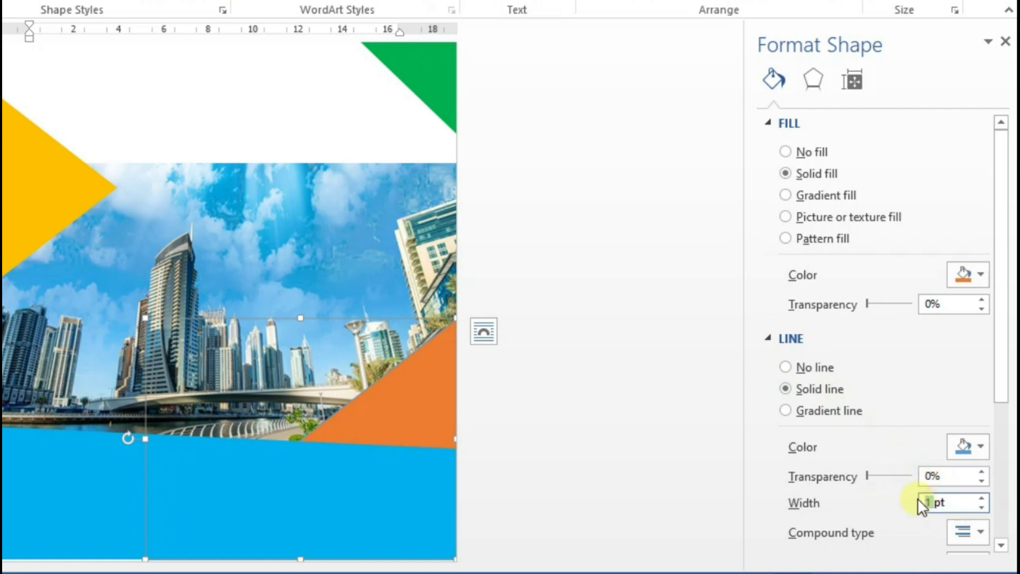
type("15")
key("Return")
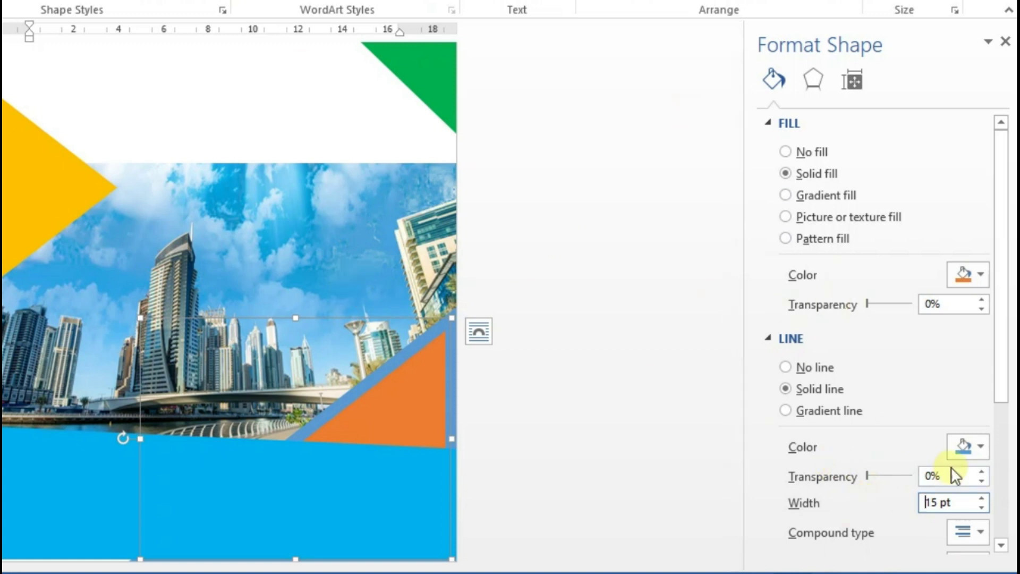
left_click(977, 445)
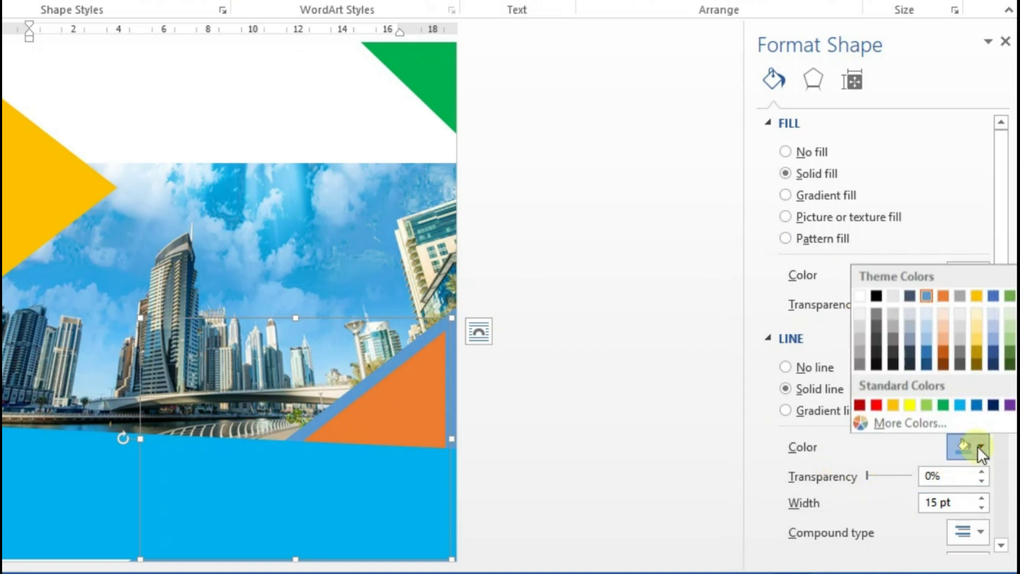
left_click(858, 291)
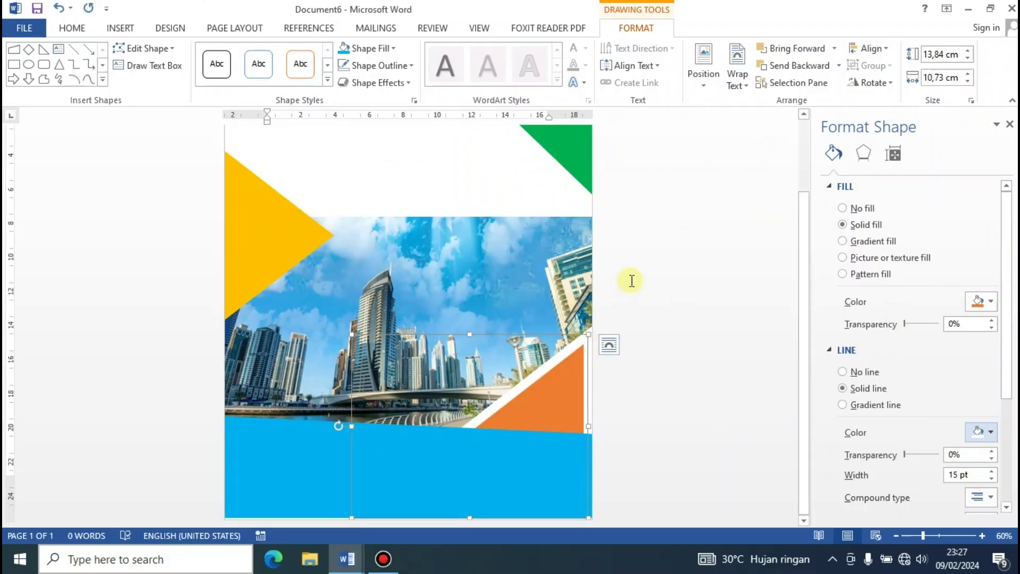
- Nudge the orange triangle slightly right and down and close the Format Shape pane
left_click(678, 266)
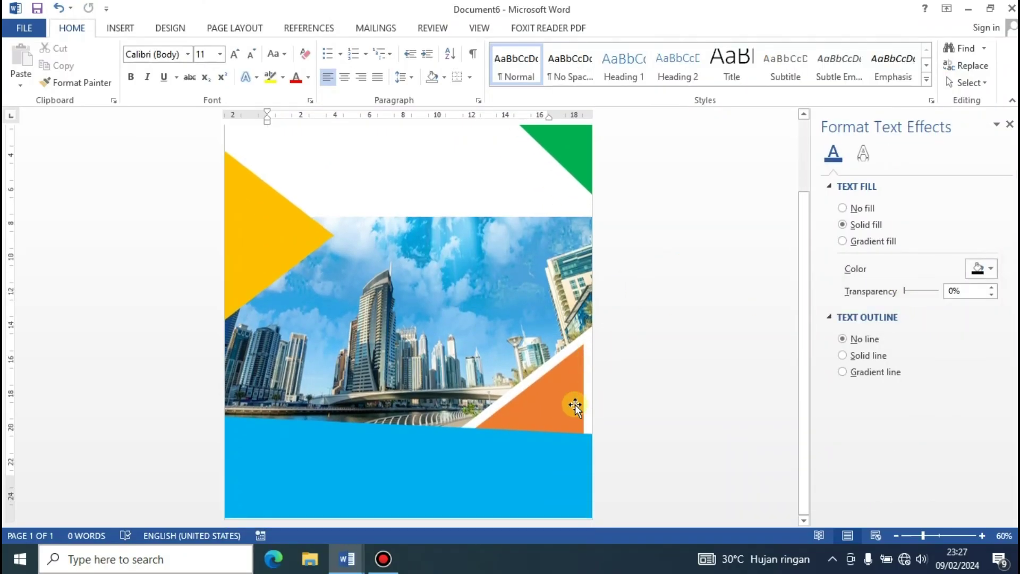
left_click_drag(574, 404, 579, 400)
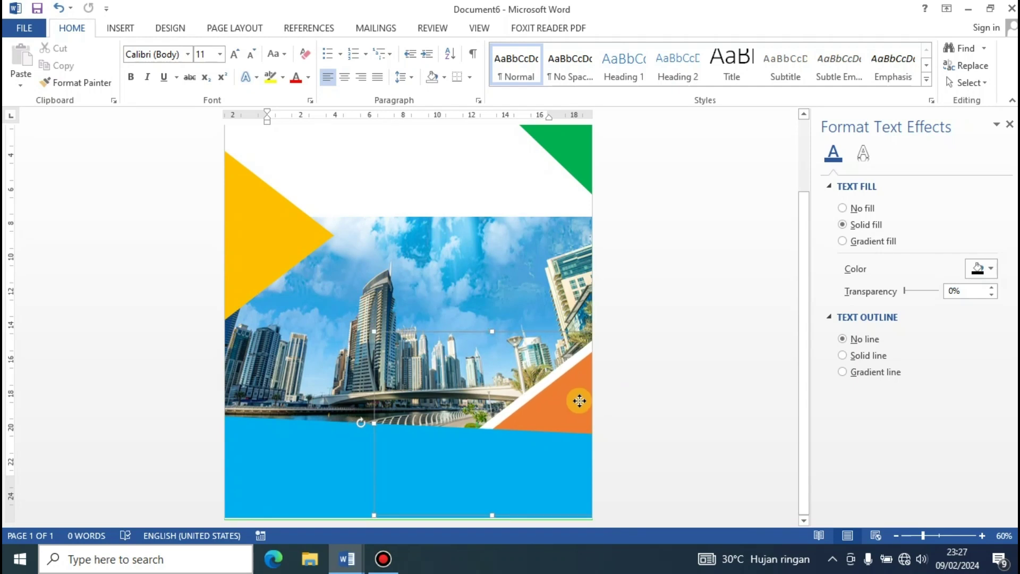
left_click(1009, 124)
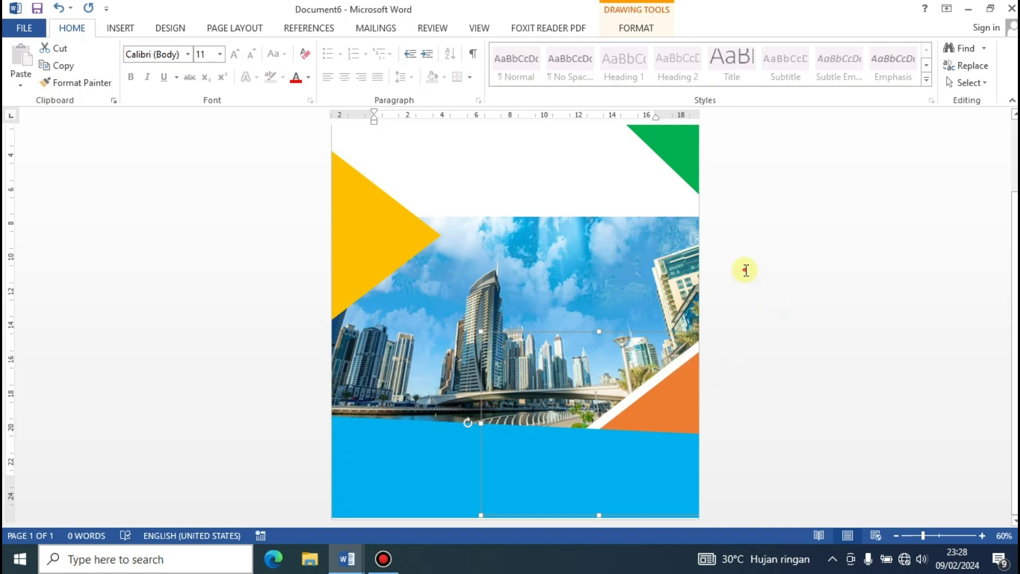
- Insert a first-style WordArt box reading 'JUDUL LAPORAN'
left_click(763, 207)
scroll(769, 287, "down", 2)
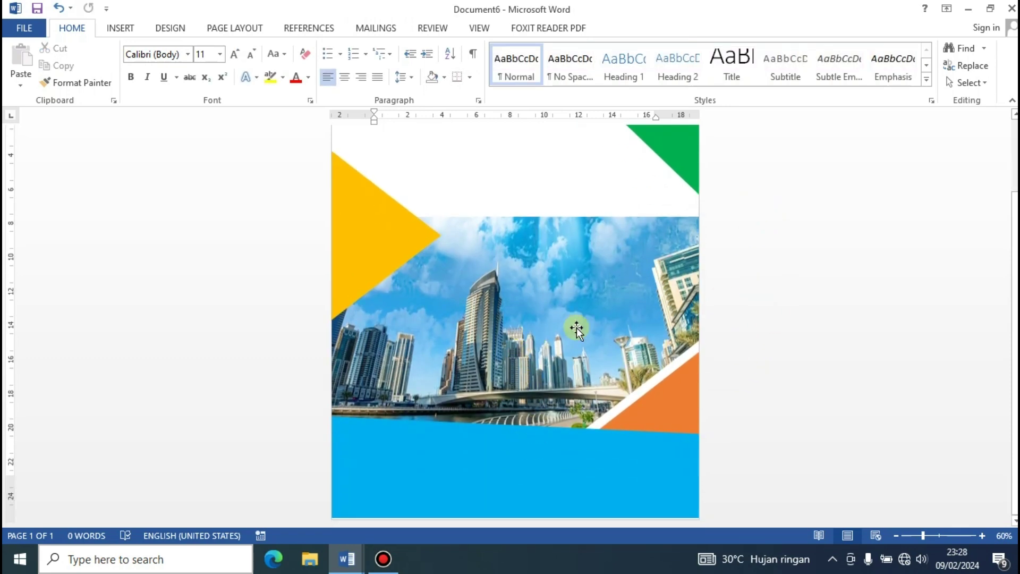
scroll(575, 327, "up", 3)
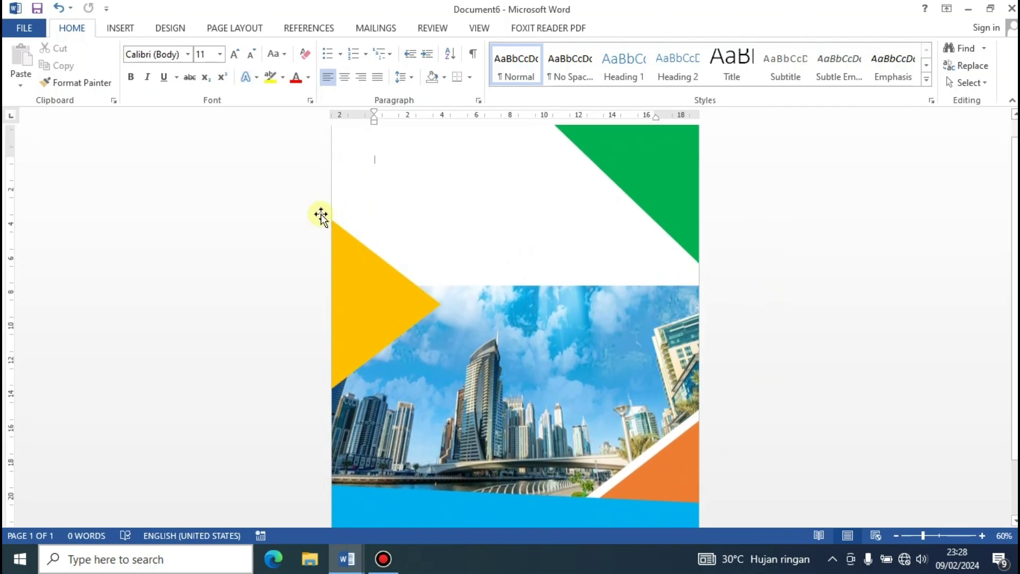
left_click(121, 29)
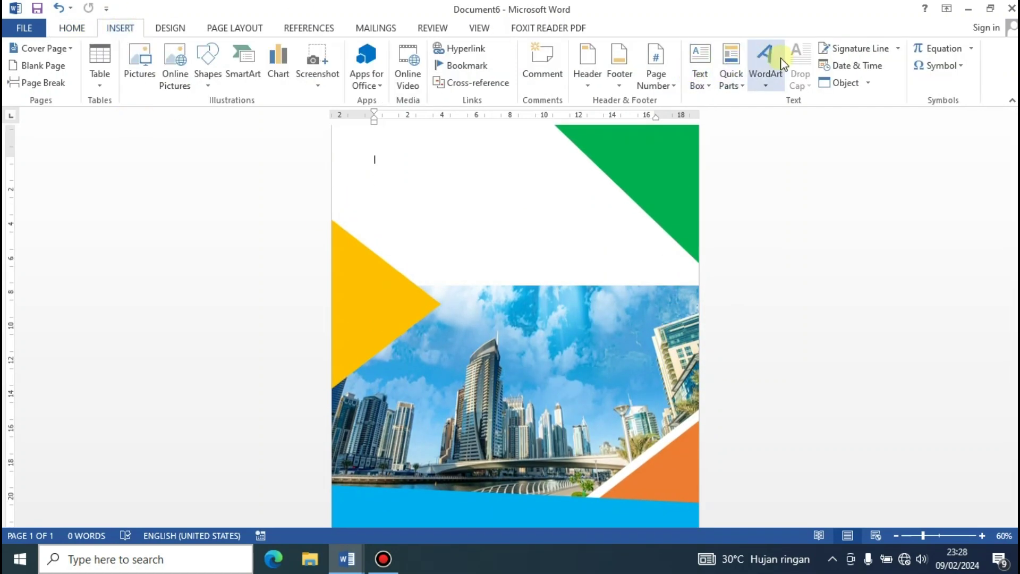
left_click(763, 58)
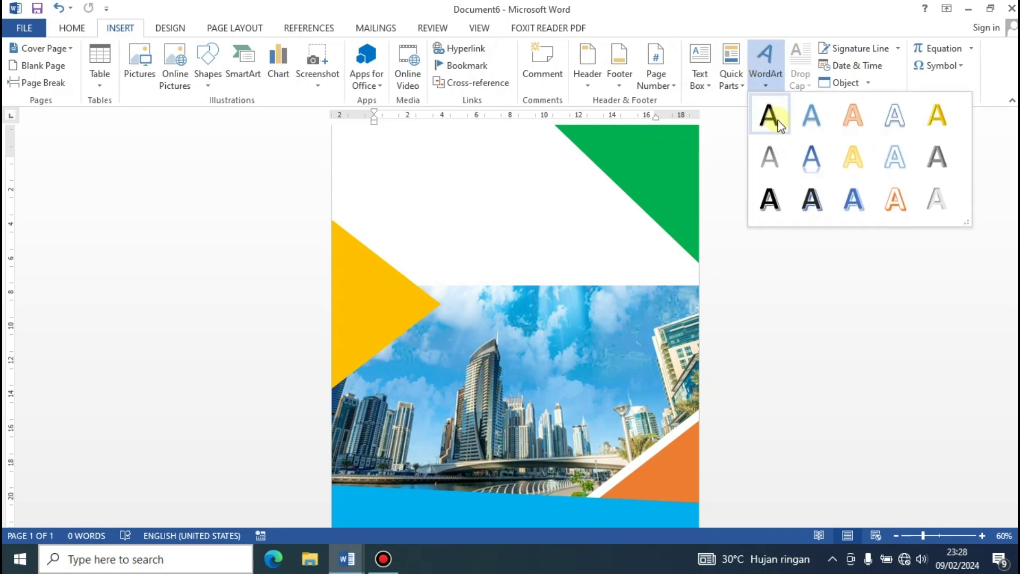
left_click(770, 116)
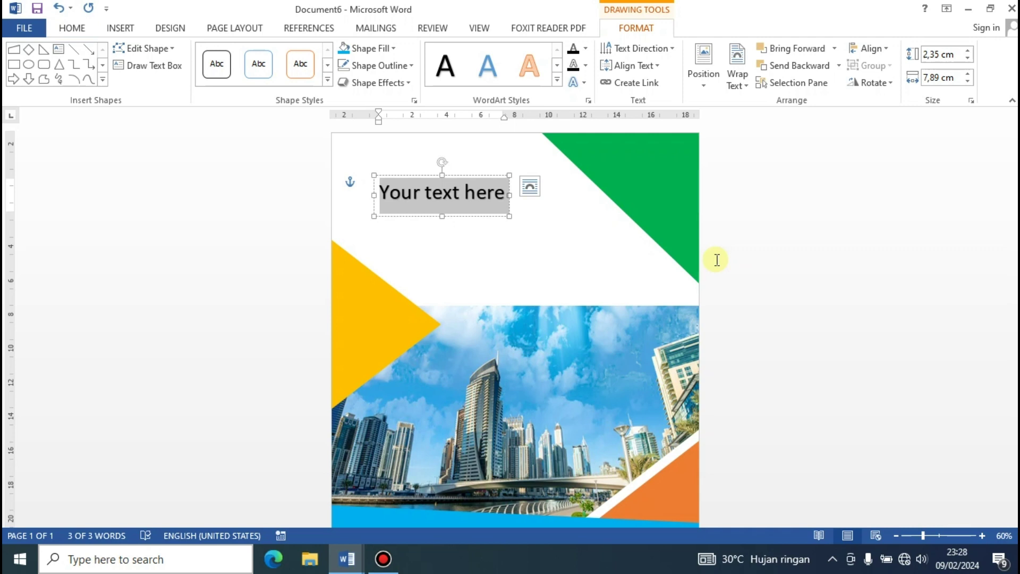
type("JUDUL")
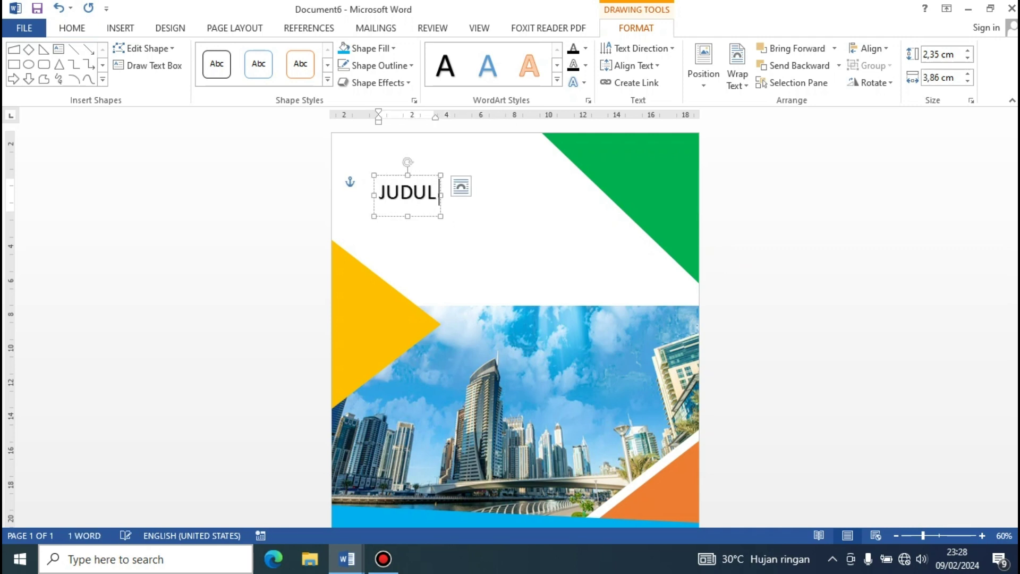
type(" LAPORAN")
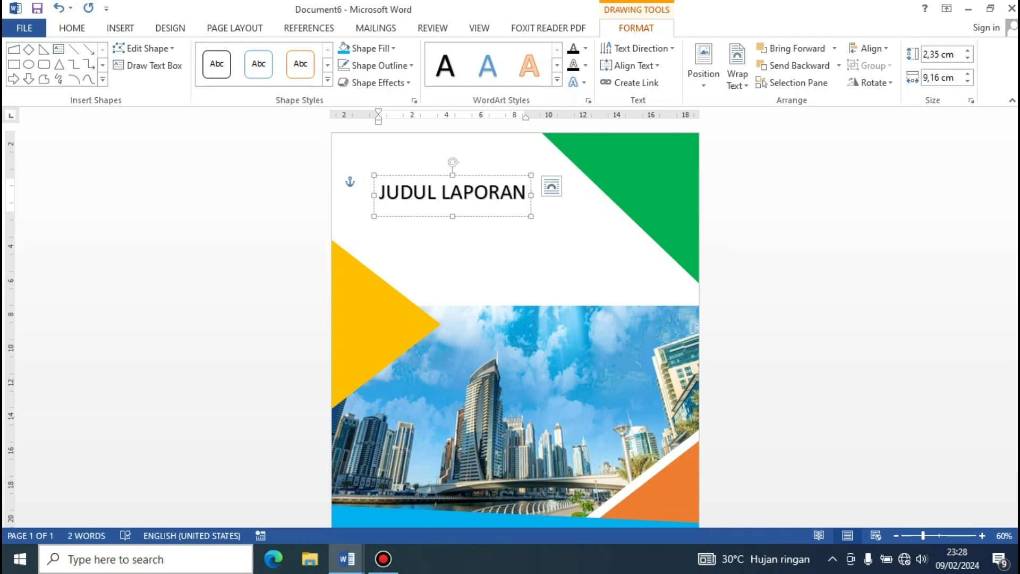
- Set the JUDUL LAPORAN title in Cooper Black and move its box a little lower
left_click(410, 194)
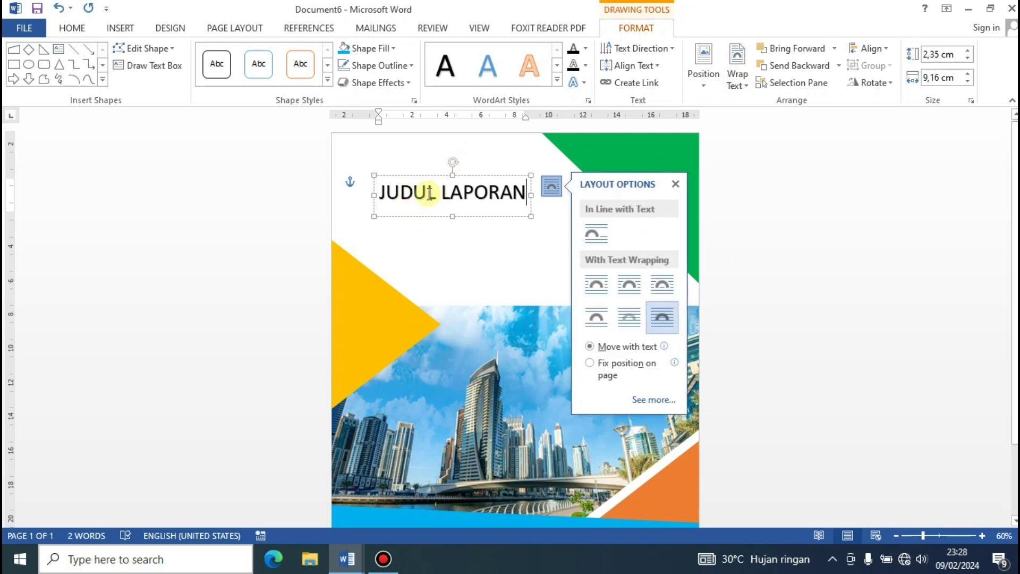
left_click_drag(377, 192, 523, 190)
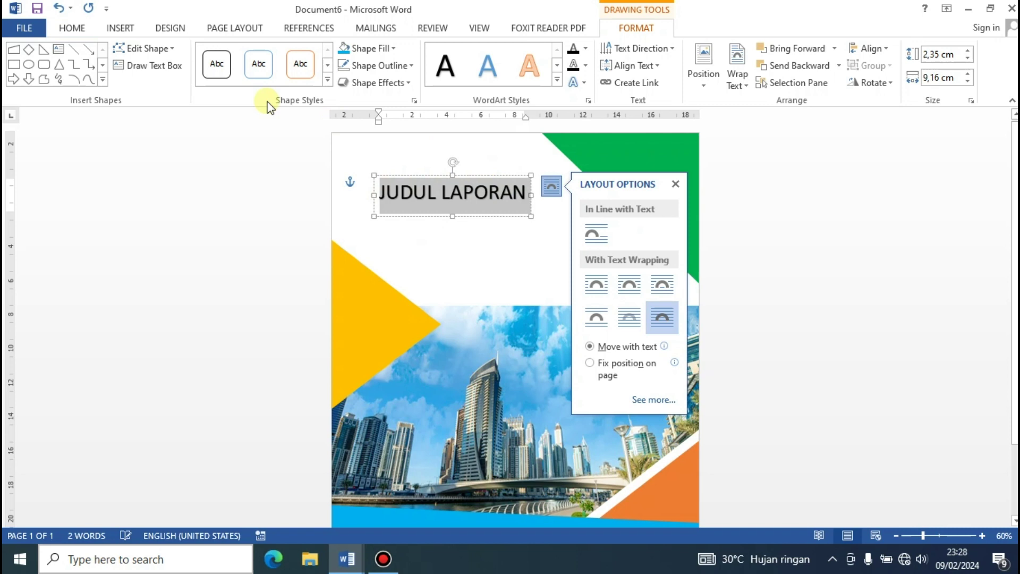
left_click(72, 29)
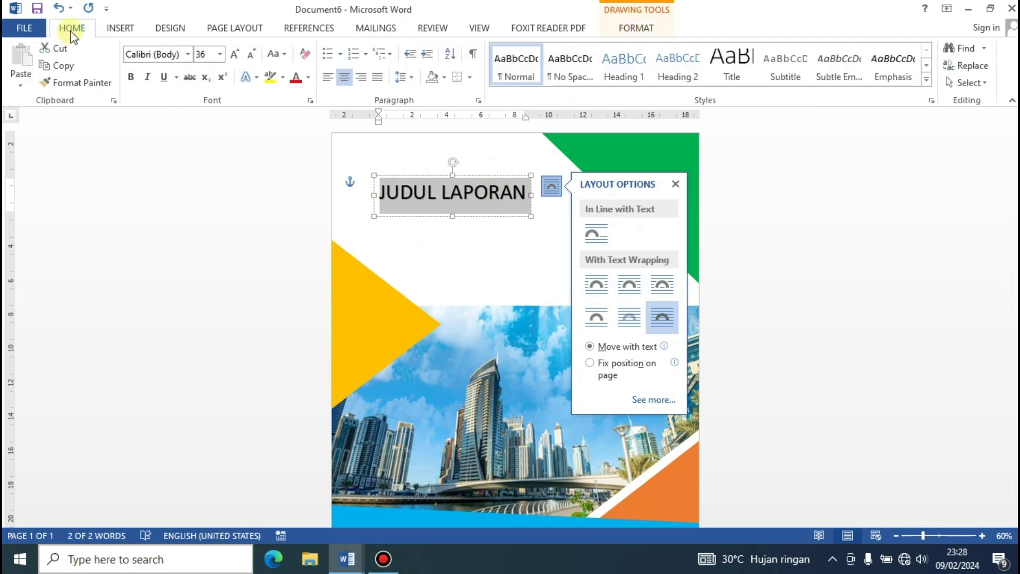
left_click(188, 55)
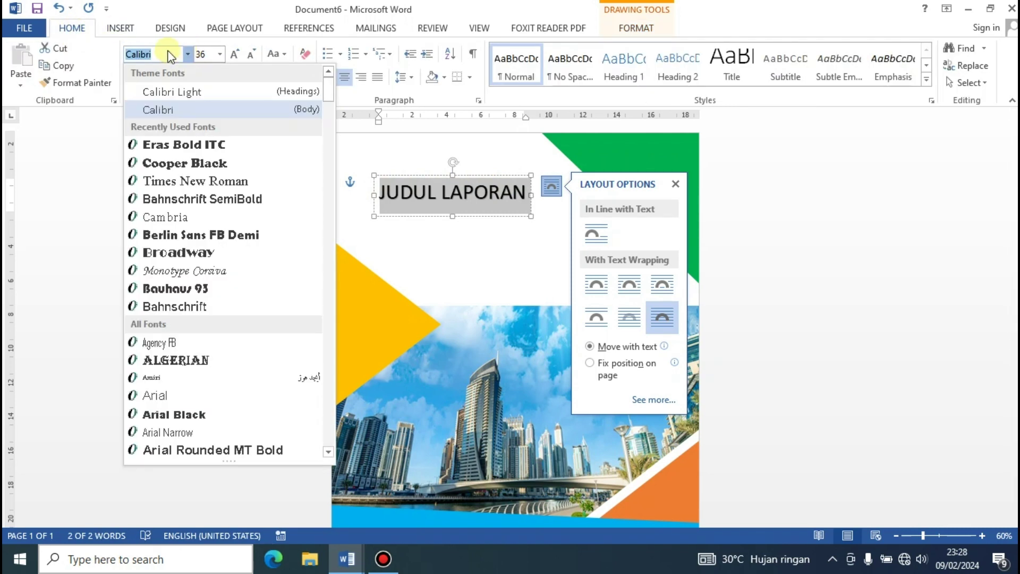
left_click(200, 166)
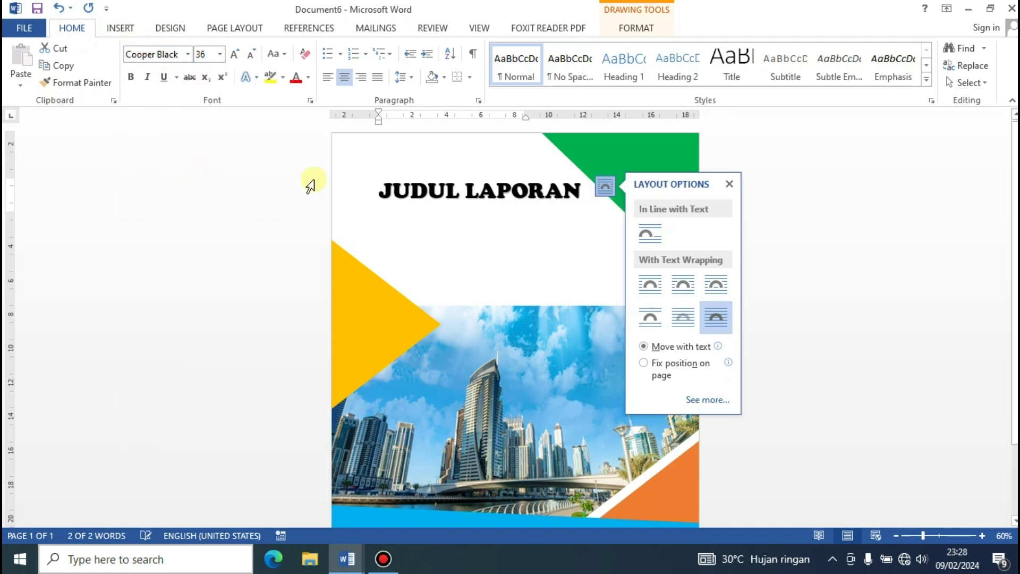
left_click_drag(510, 173, 510, 197)
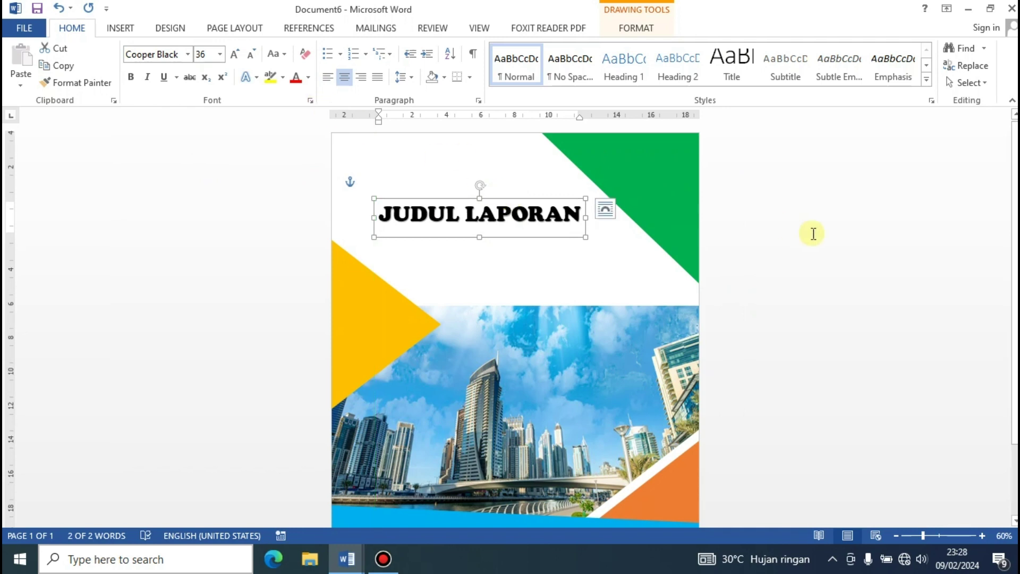
left_click(879, 287)
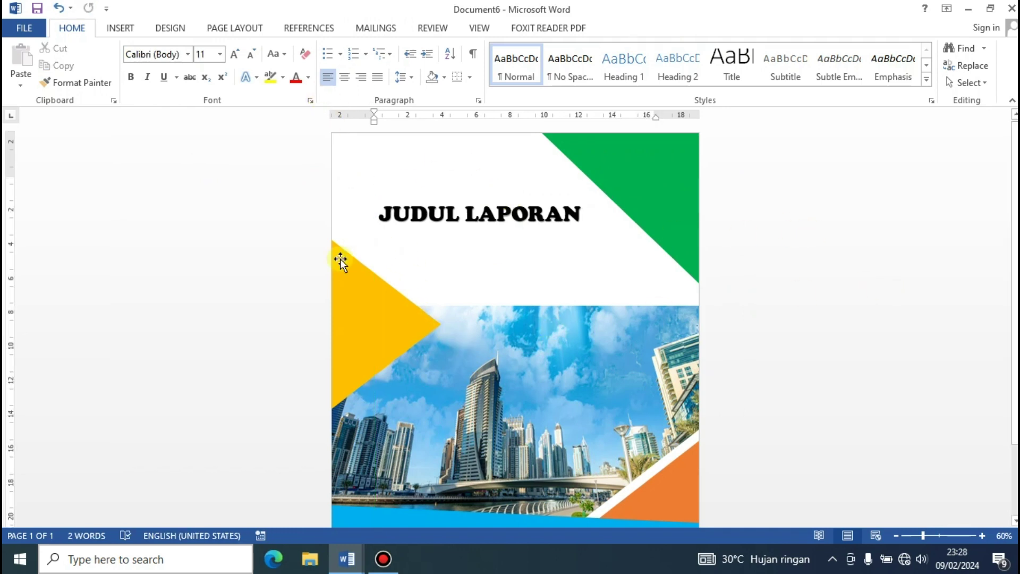
- Add a '2023' WordArt box and place it on the yellow triangle at the left edge
left_click(126, 28)
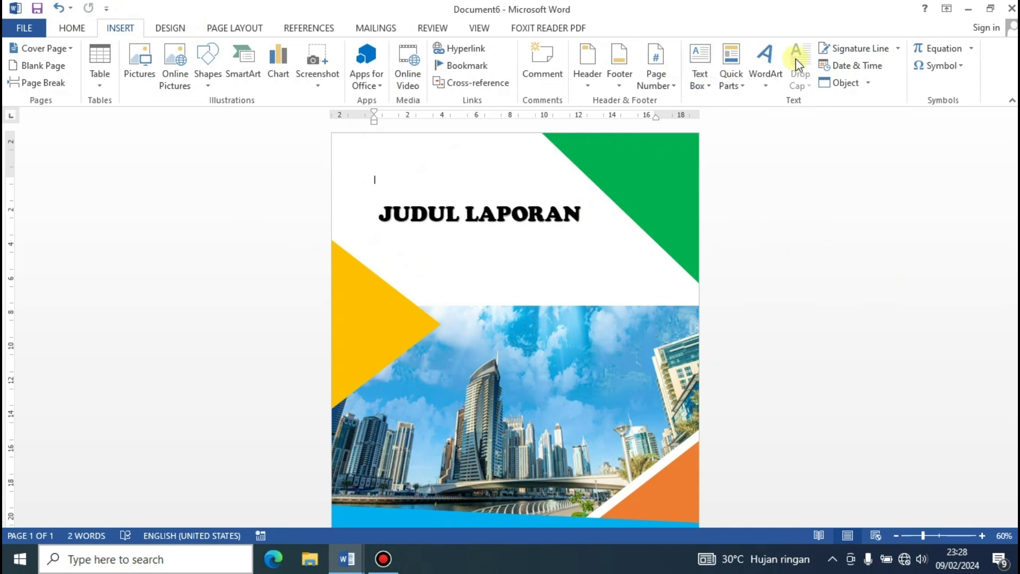
left_click(763, 59)
left_click(769, 111)
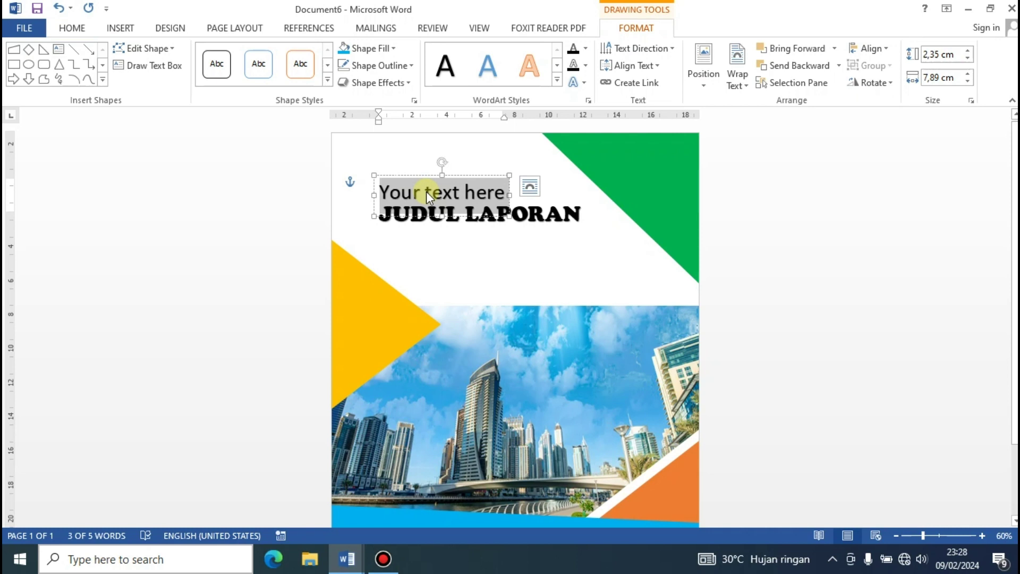
type("202")
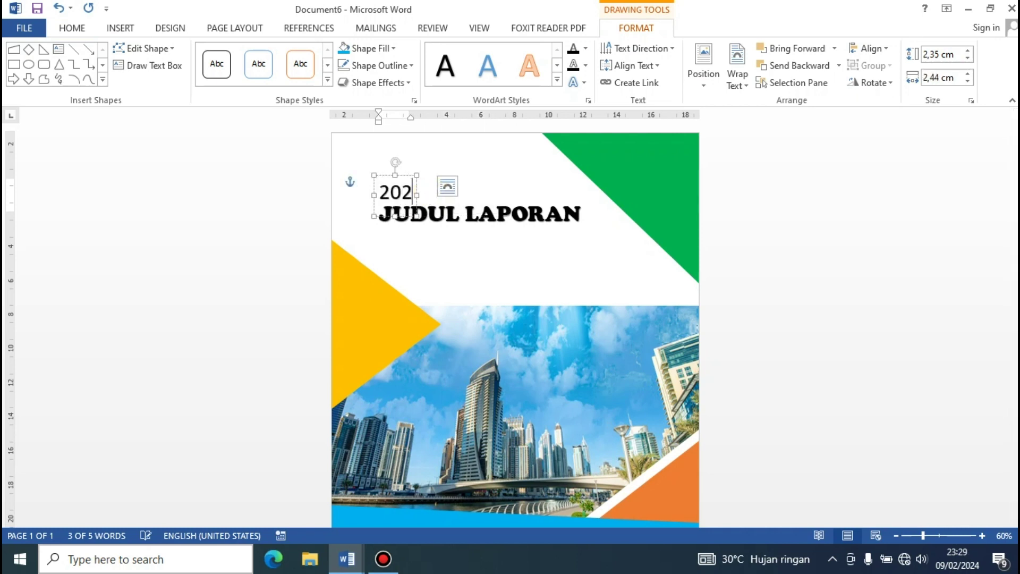
type("3")
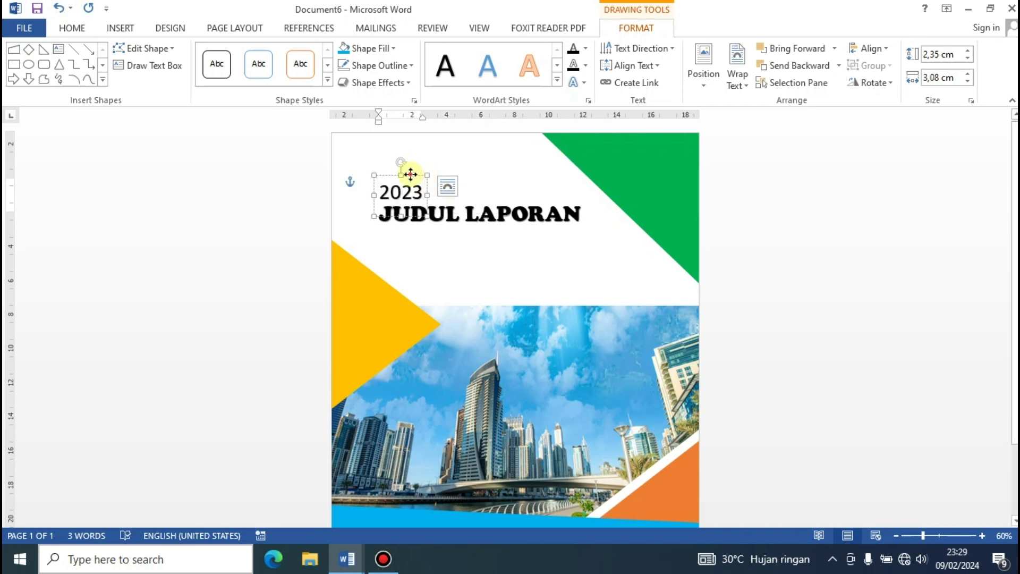
left_click_drag(410, 175, 371, 303)
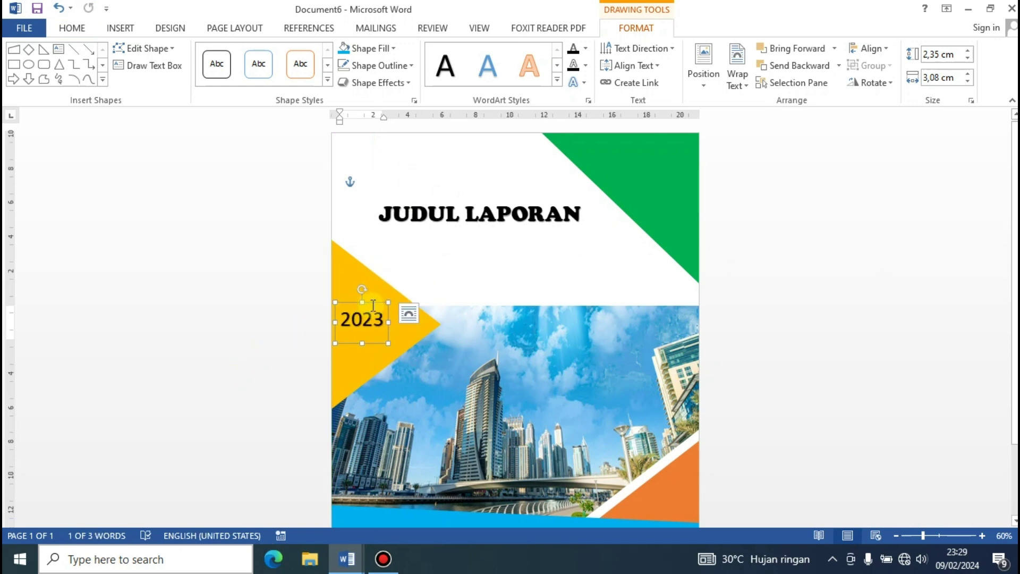
left_click_drag(374, 303, 378, 302)
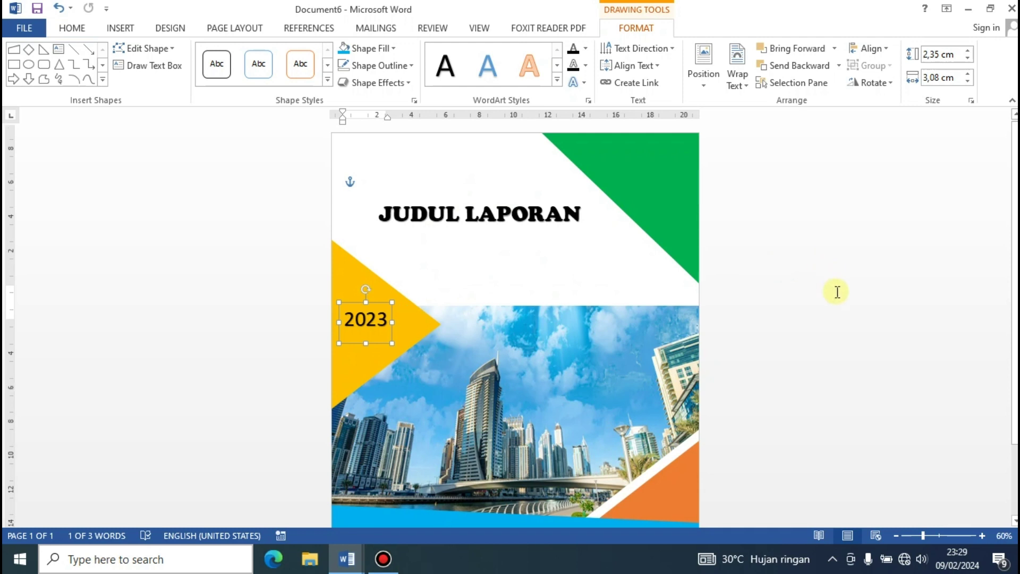
scroll(837, 292, "down", 3)
scroll(870, 337, "up", 2)
left_click(814, 325)
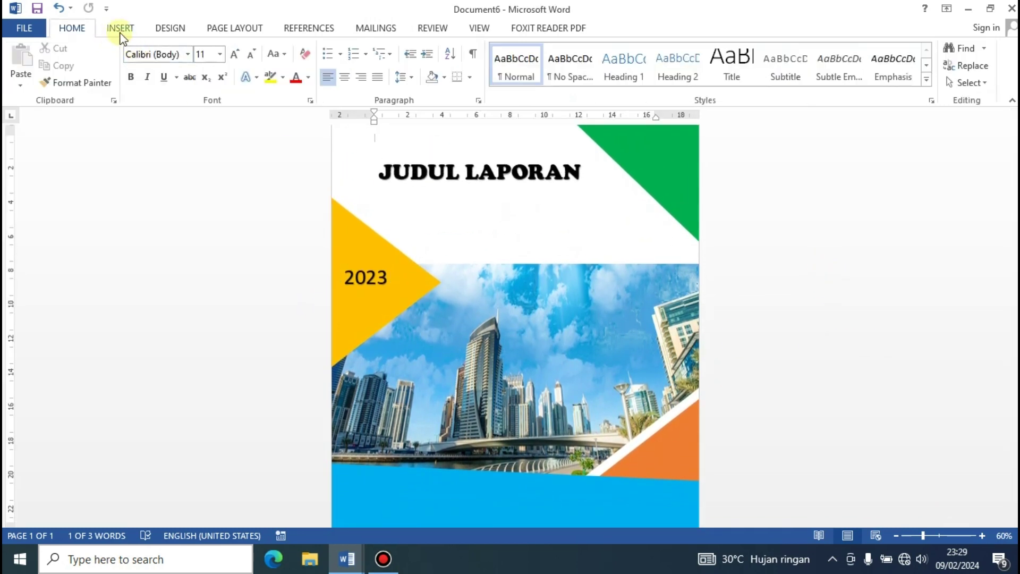
left_click(120, 28)
left_click(766, 63)
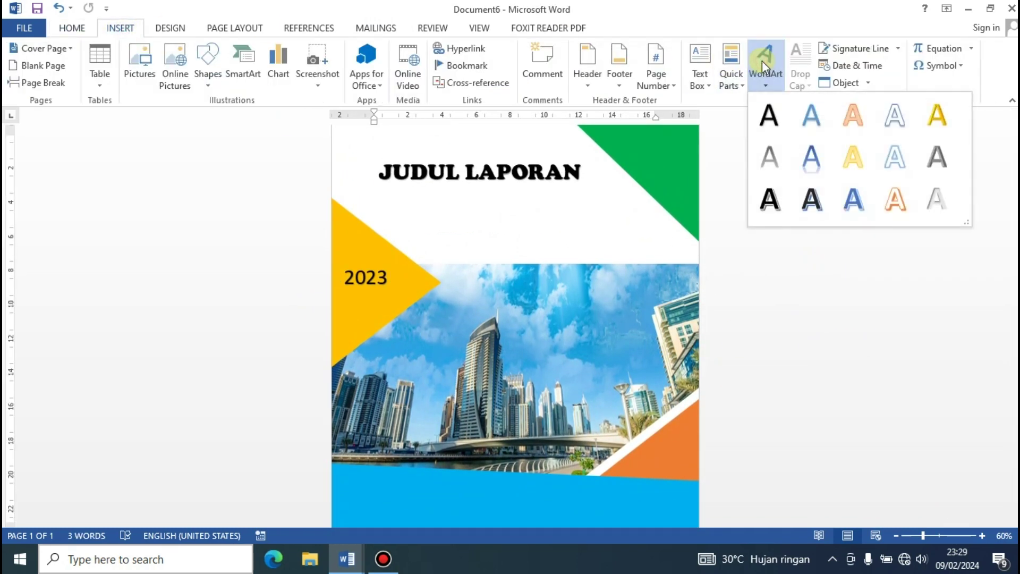
- Add a WordArt box on the blue band reading 'PT. SELALU CEMERLANG', ending with a new line
left_click(768, 118)
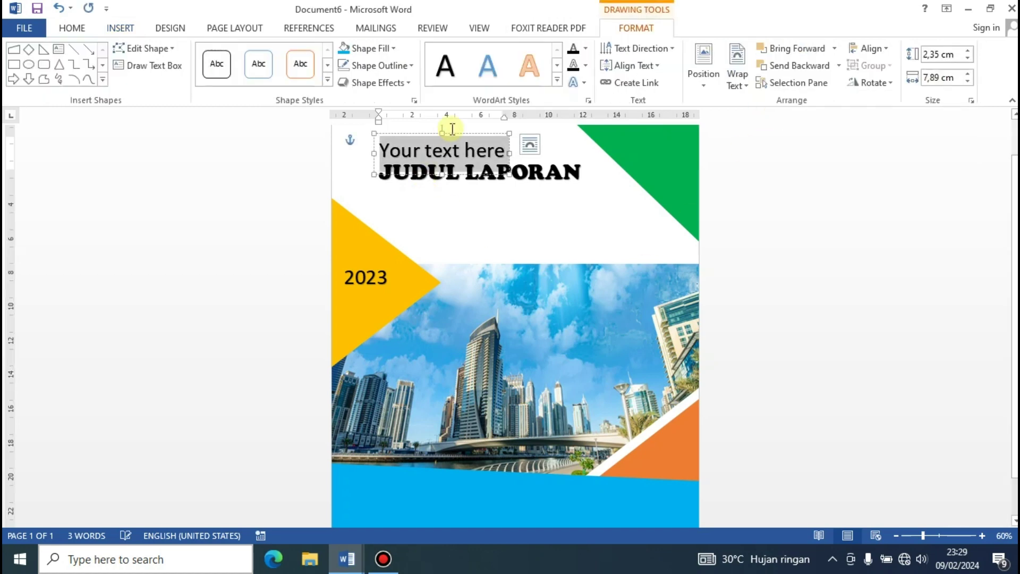
left_click_drag(461, 133, 473, 471)
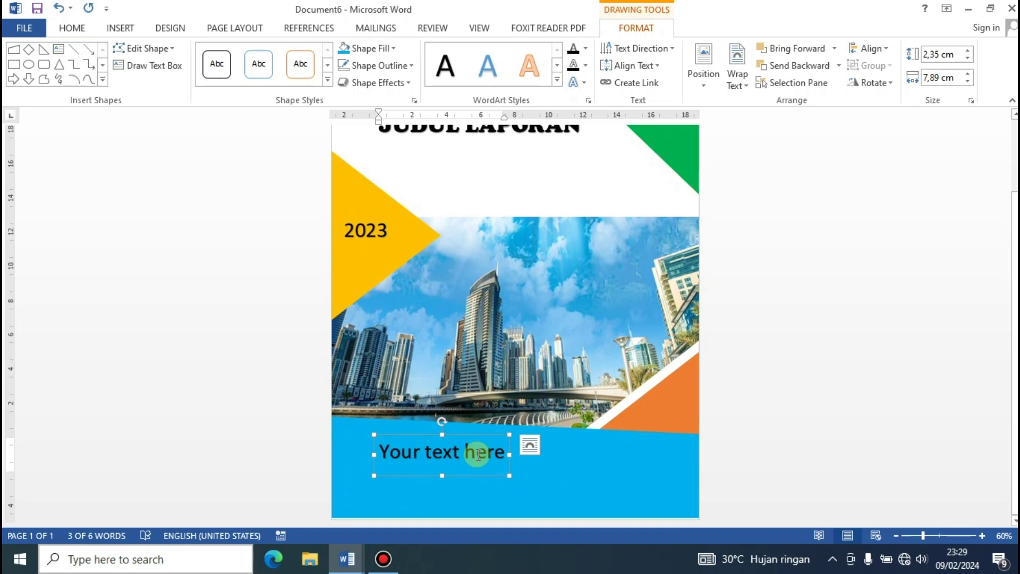
triple_click(433, 455)
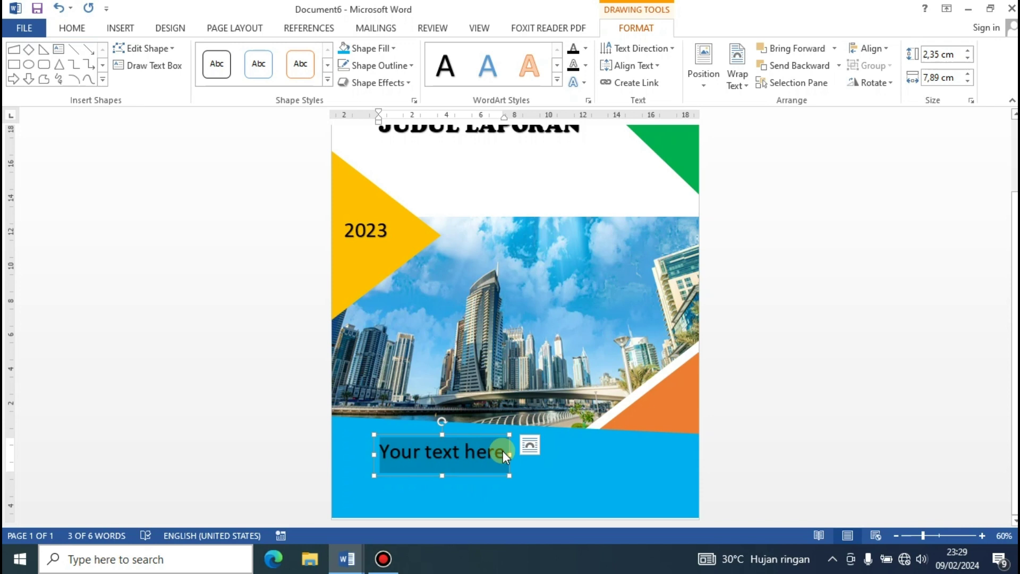
type("pt")
key("BackSpace")
key("BackSpace")
type("PT")
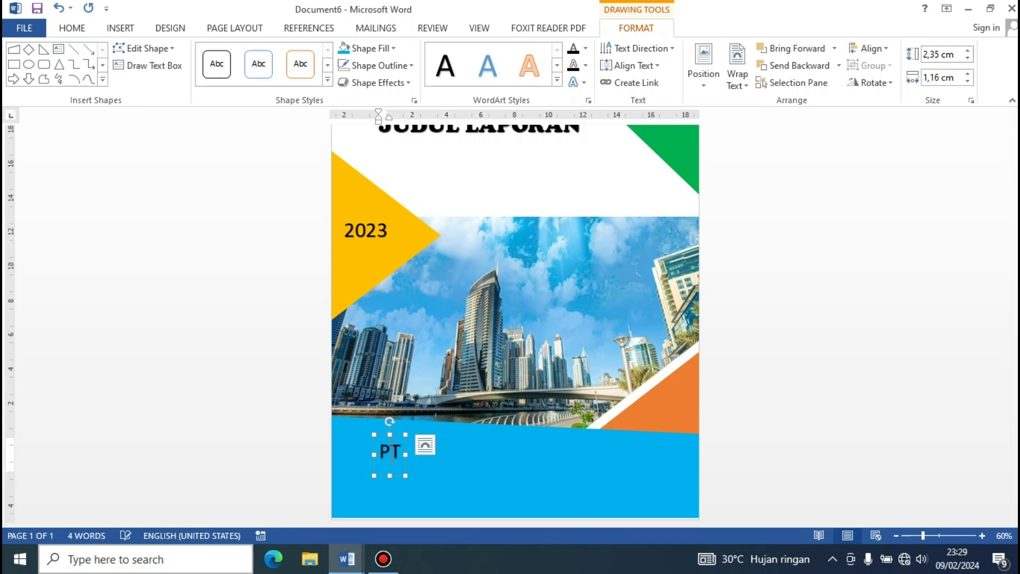
type(". SELALU")
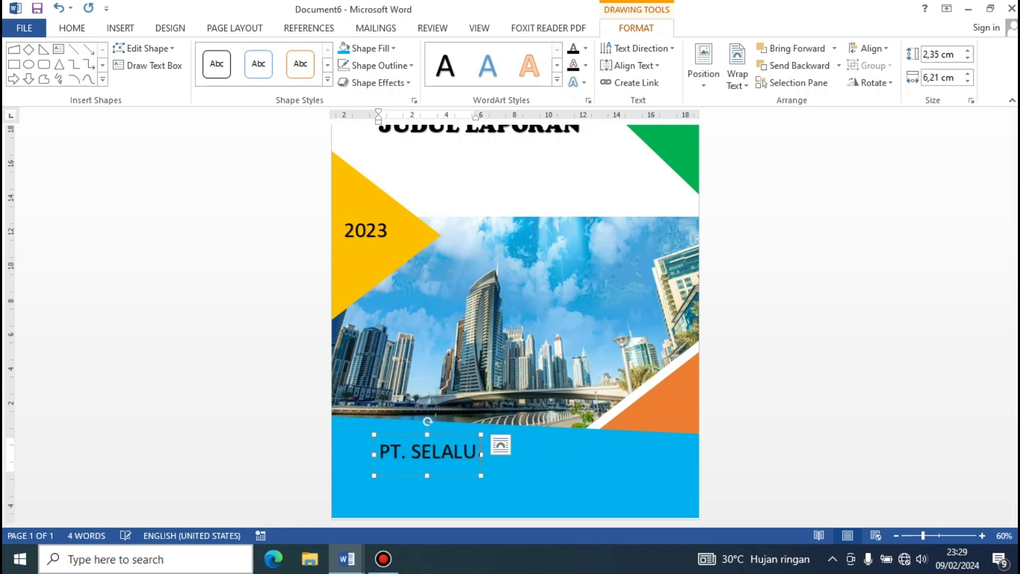
type(" CEMERLANG")
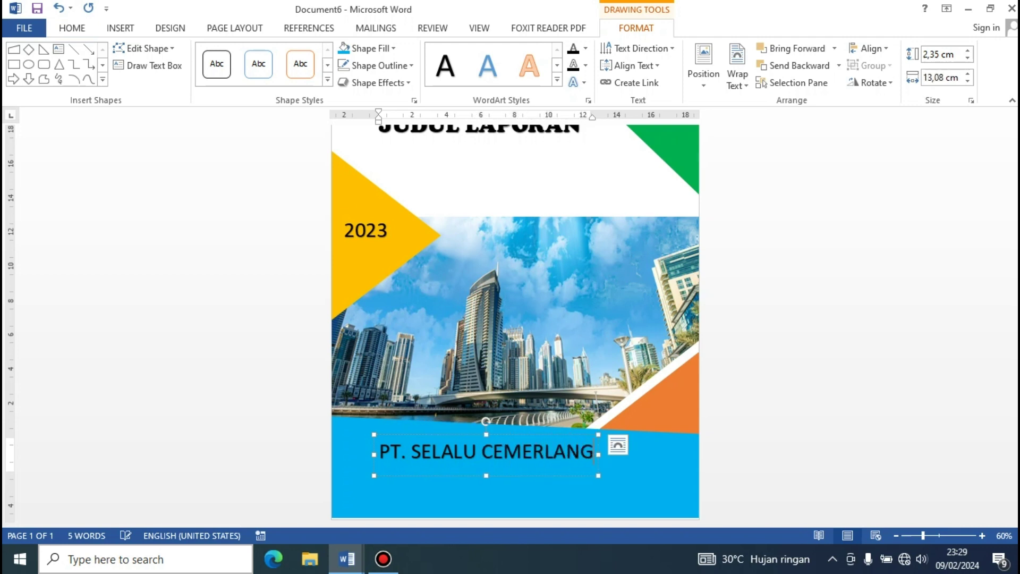
key("Return")
- Type an 18 pt 'EMAIL :' line with the company's e-mail address, then select both lines
left_click(75, 33)
left_click(219, 53)
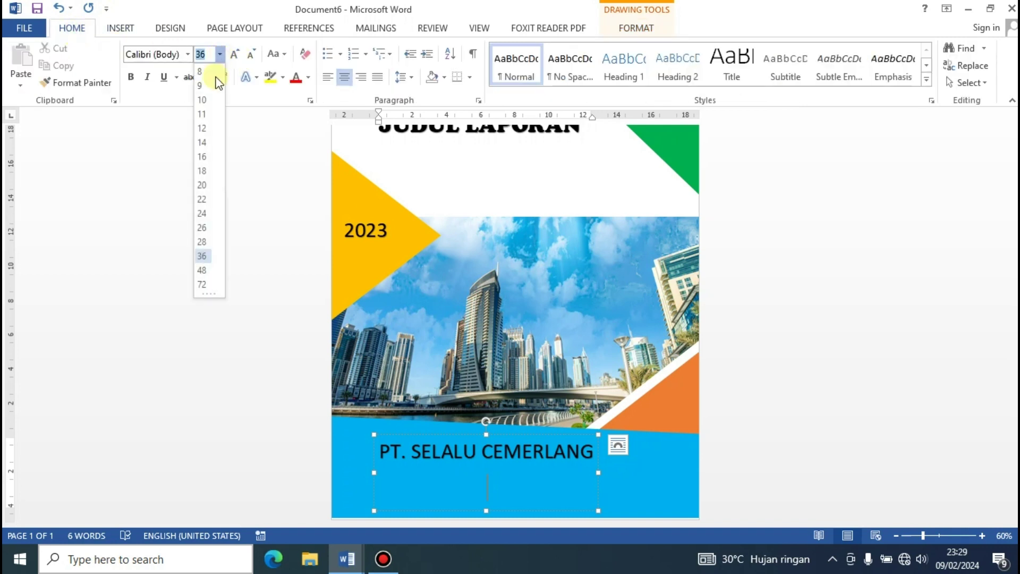
left_click(202, 170)
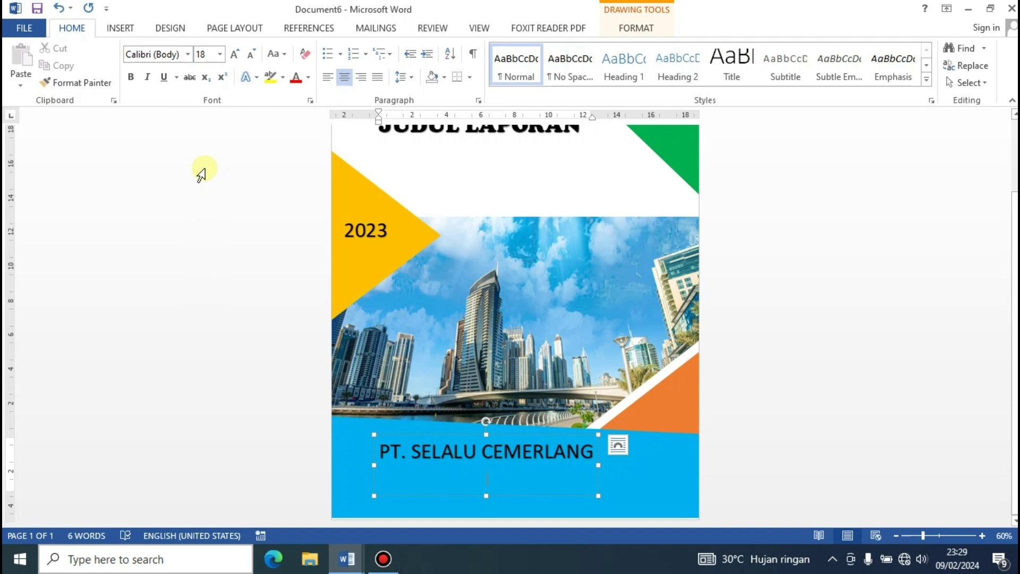
type("EMAIL")
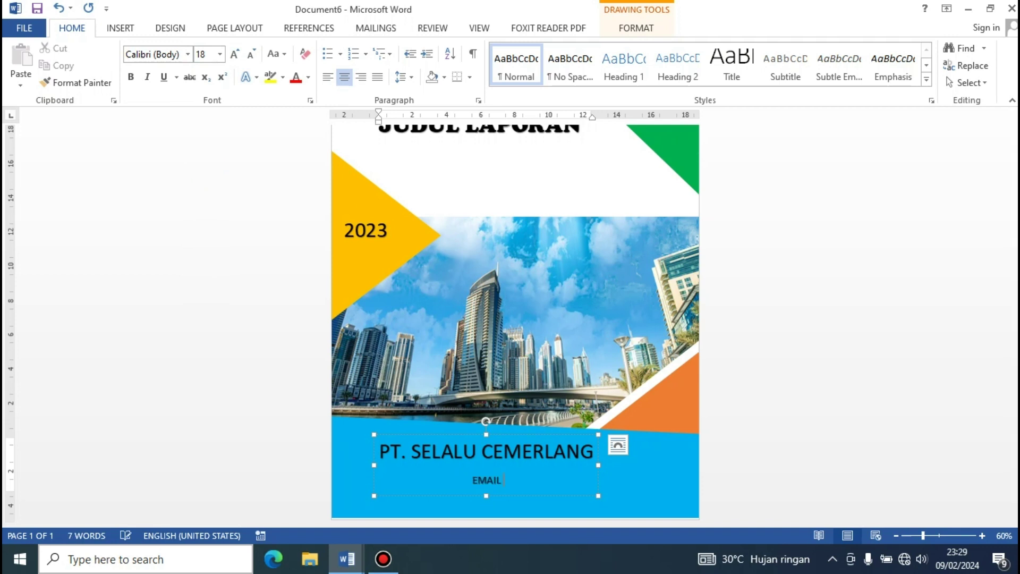
type(" : ")
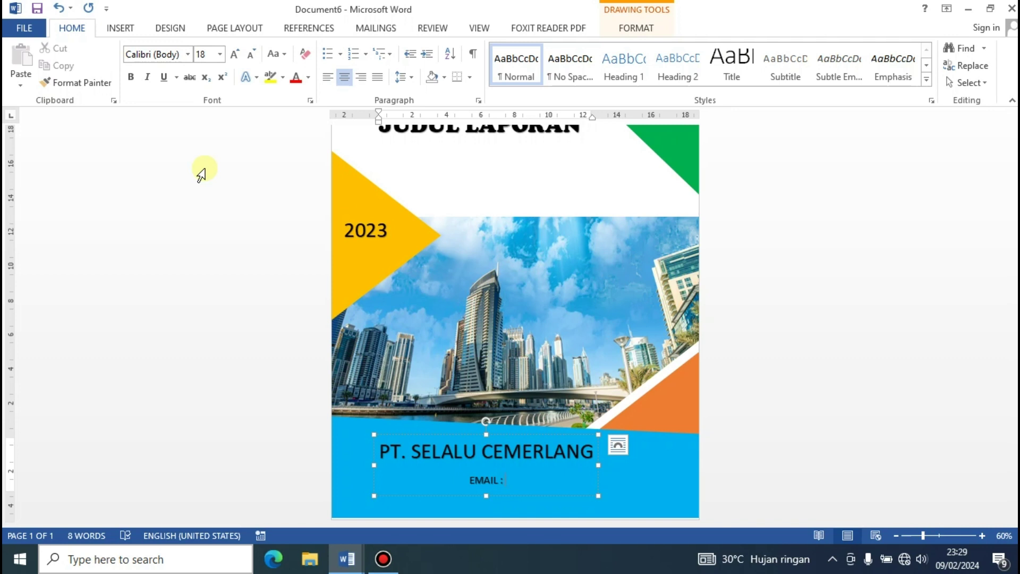
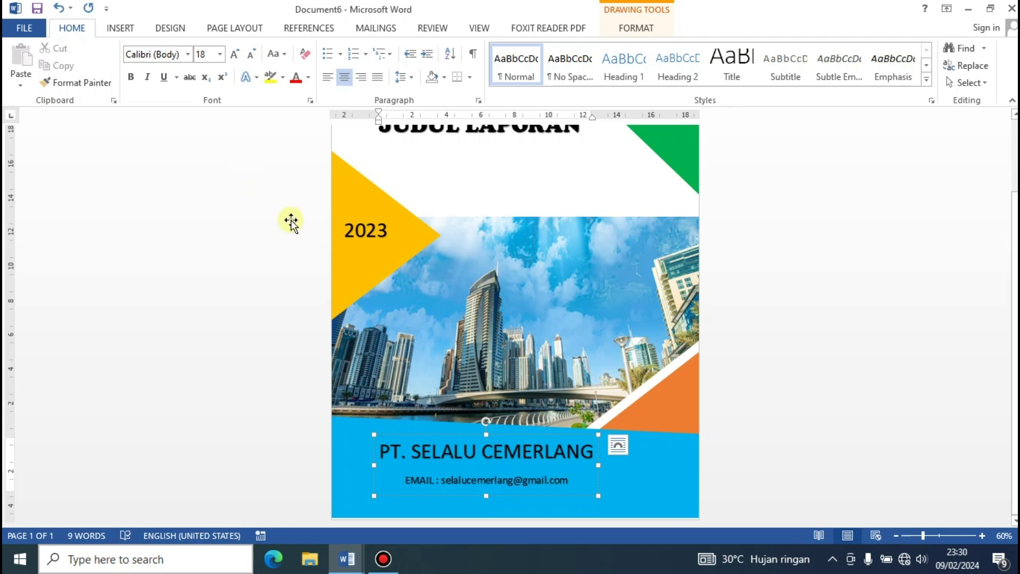
left_click_drag(569, 482, 372, 449)
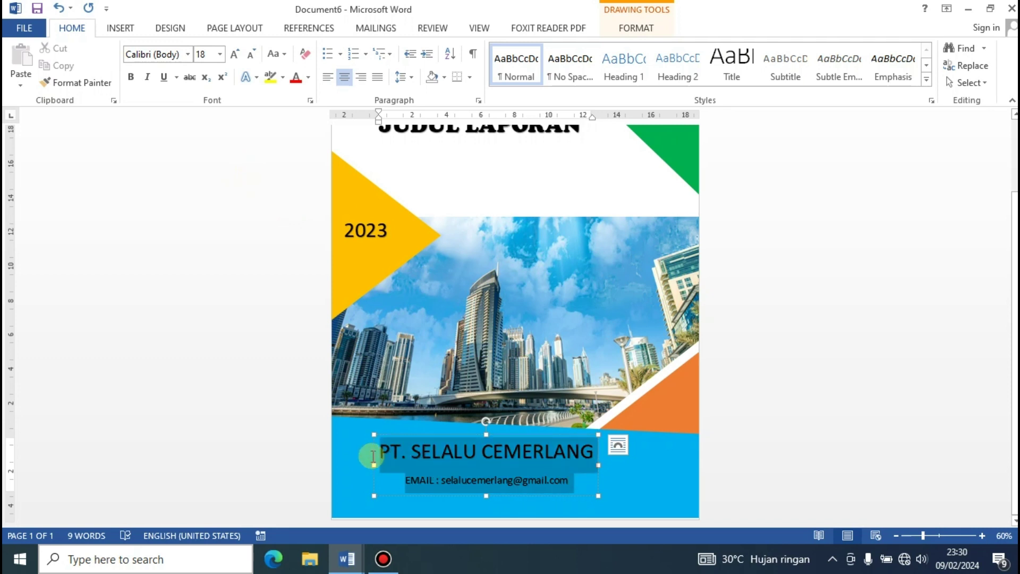
- Left-align the company lines in Broadway, shift the box left, and widen it to fit one line
left_click(328, 81)
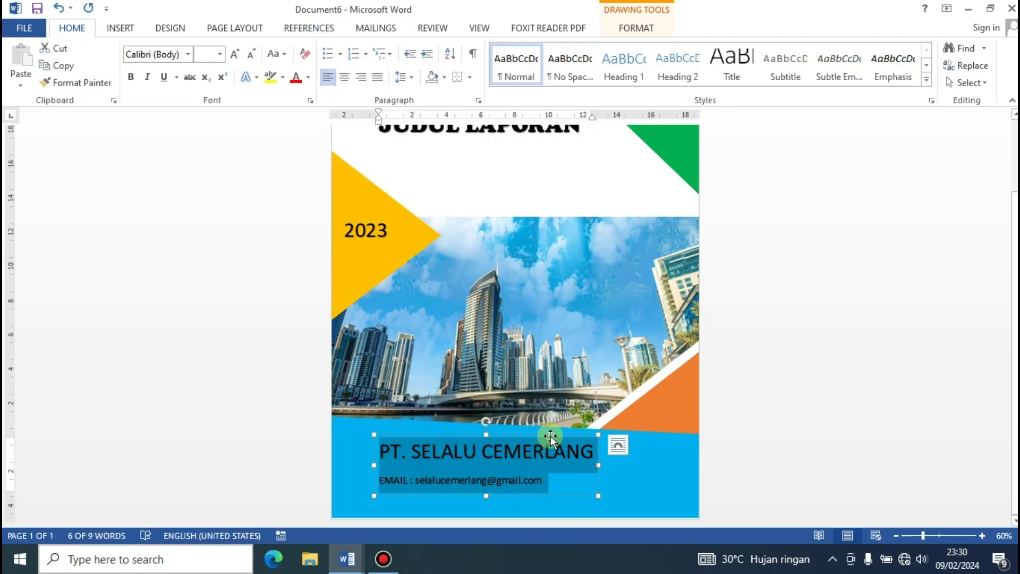
mouse_move(550, 436)
left_mouse_down()
mouse_move(530, 455)
mouse_move(348, 452)
left_mouse_up()
left_click(189, 58)
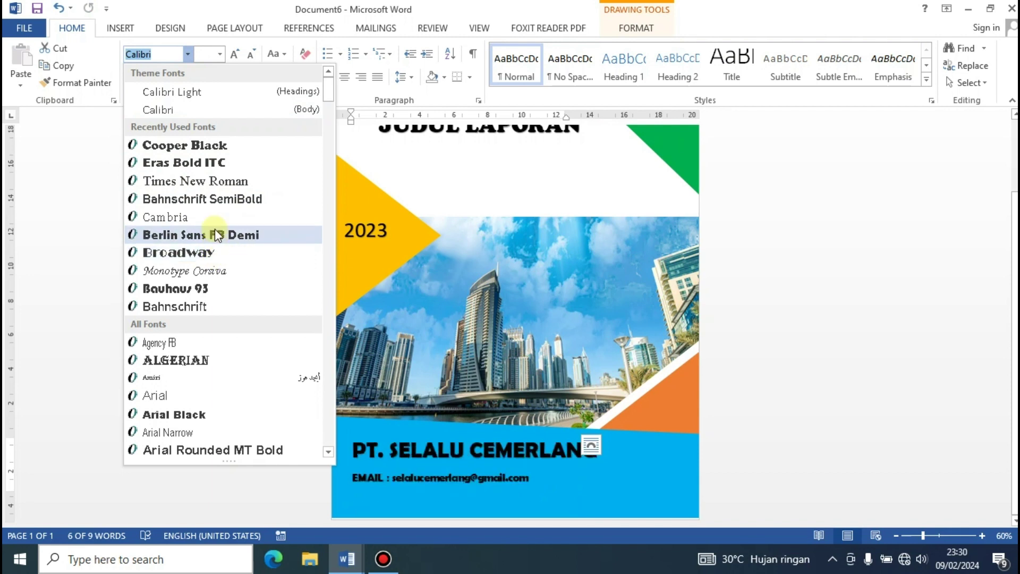
left_click(229, 252)
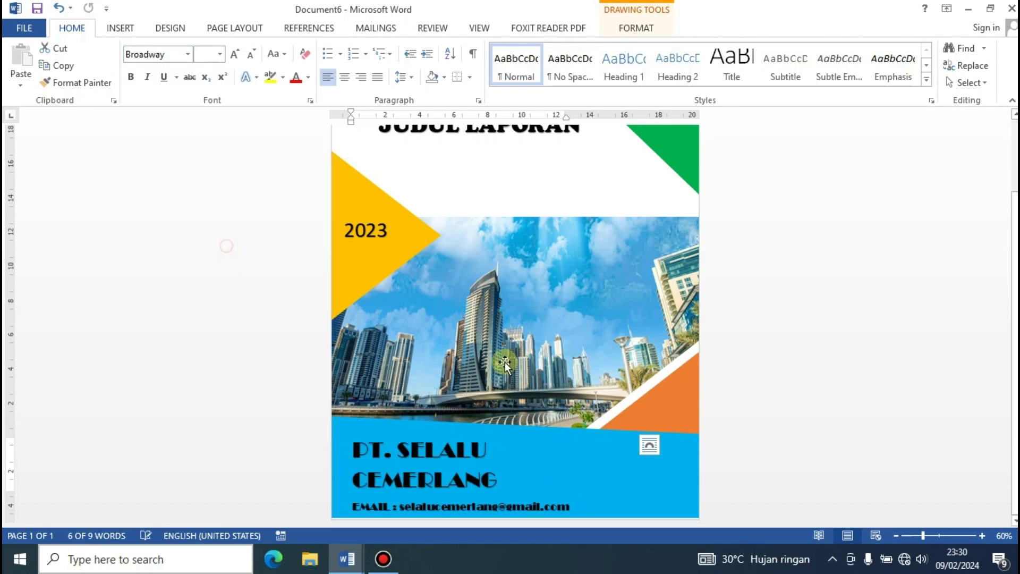
left_click(580, 468)
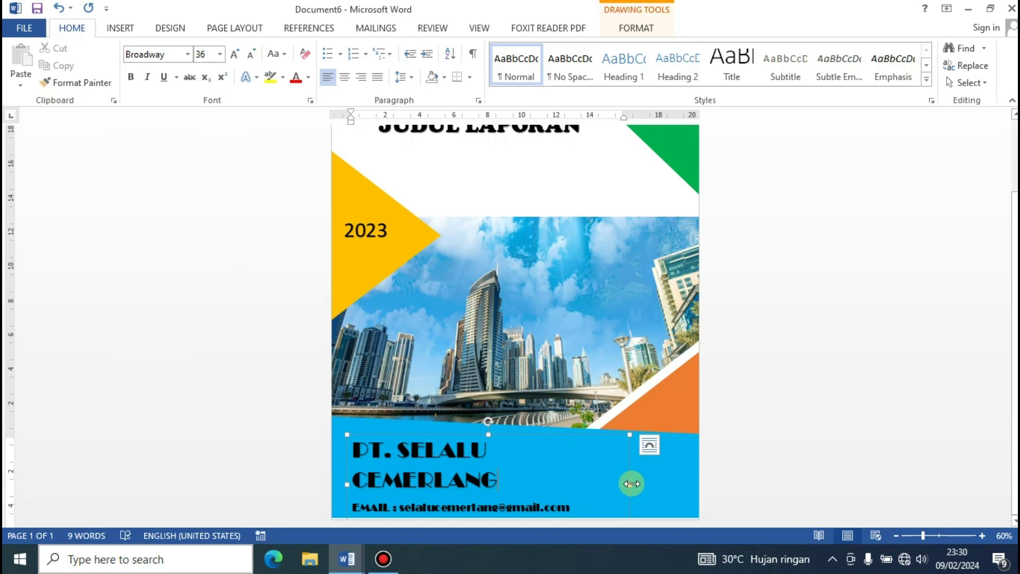
left_click_drag(630, 483, 689, 484)
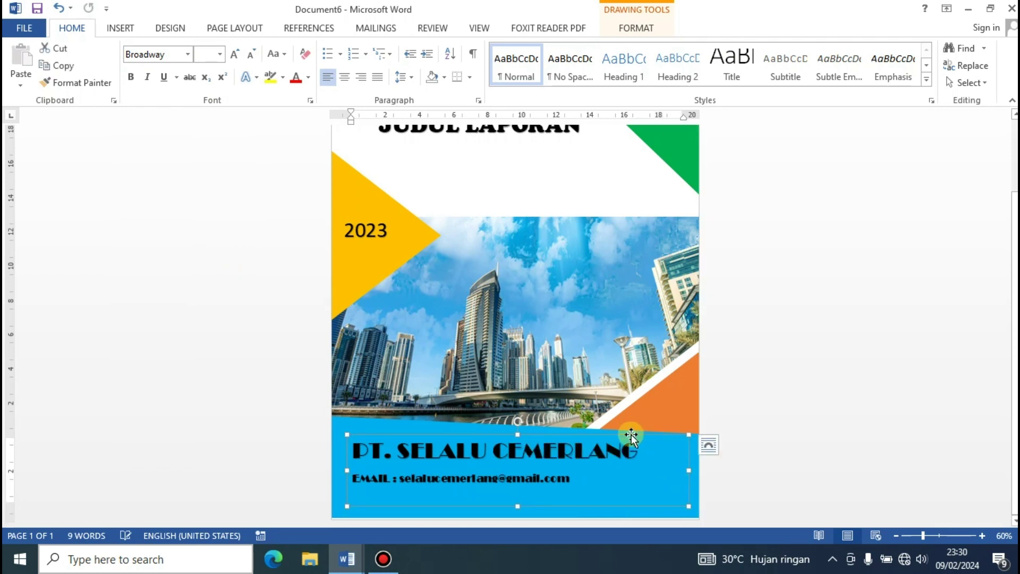
left_click(797, 319)
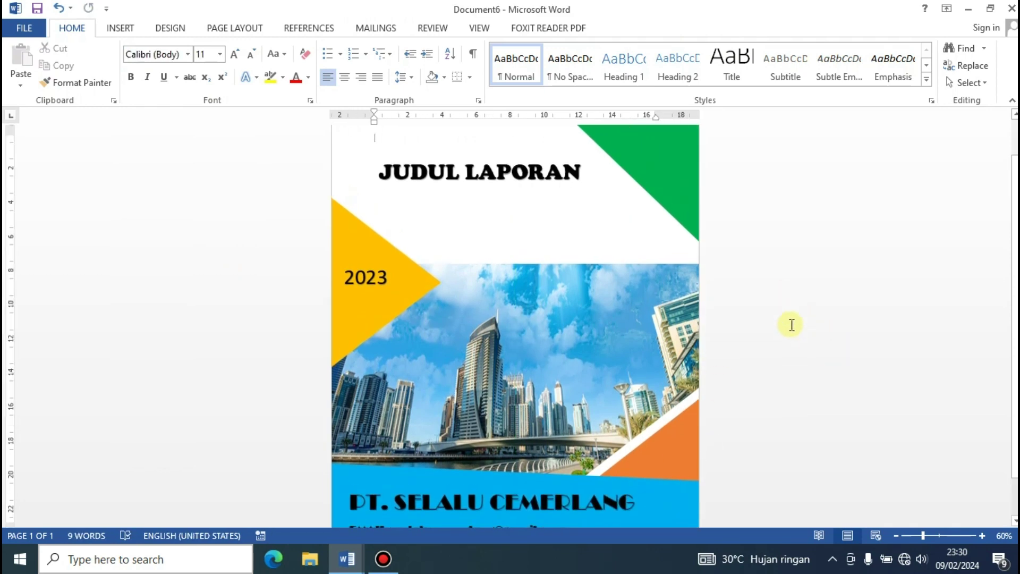
- Move the yellow triangle, 2023 text, green corner triangle and city photo upward
scroll(791, 325, "up", 2)
left_click(511, 212)
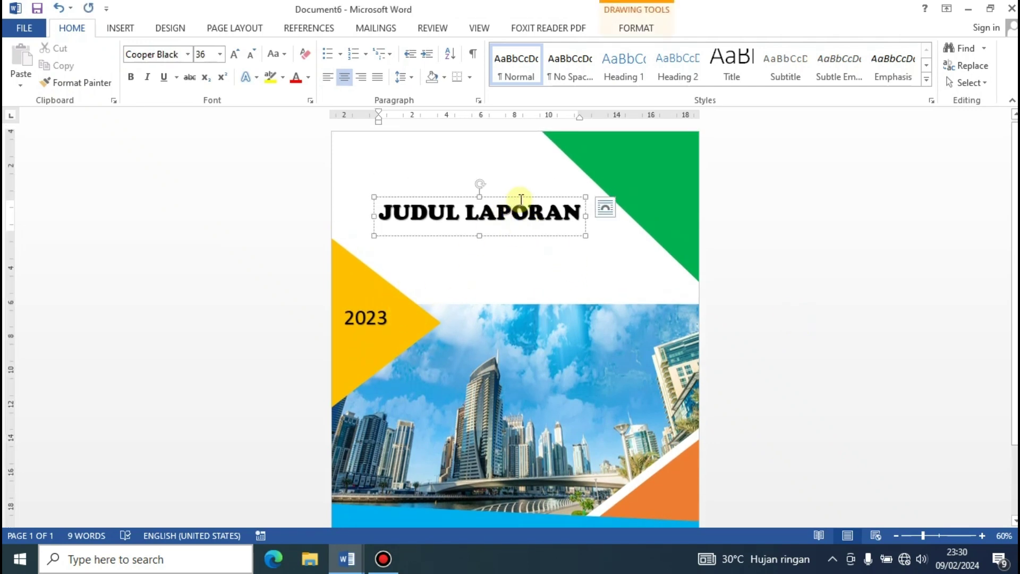
left_click_drag(521, 200, 524, 209)
left_click(342, 282)
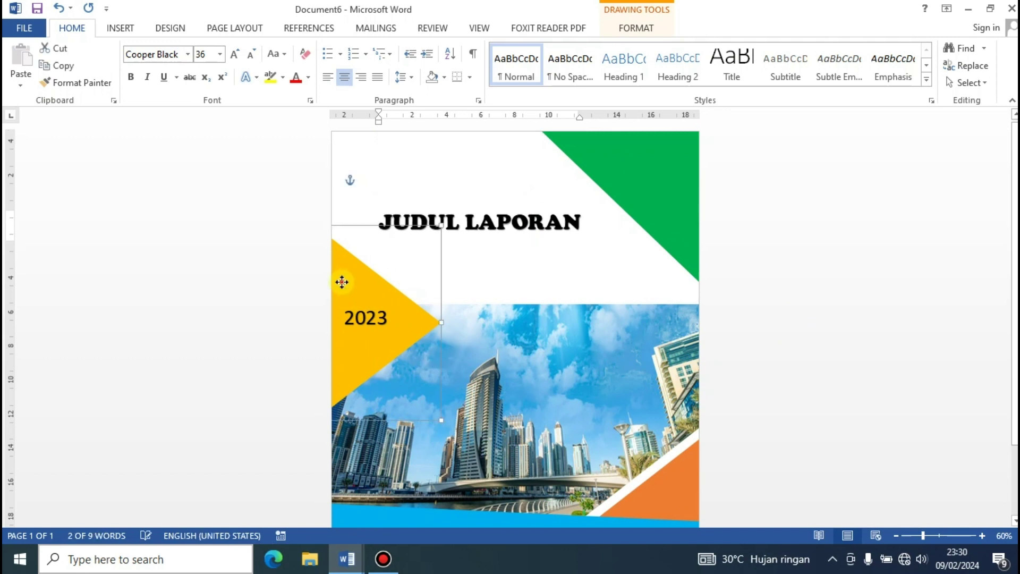
left_click_drag(341, 281, 341, 261)
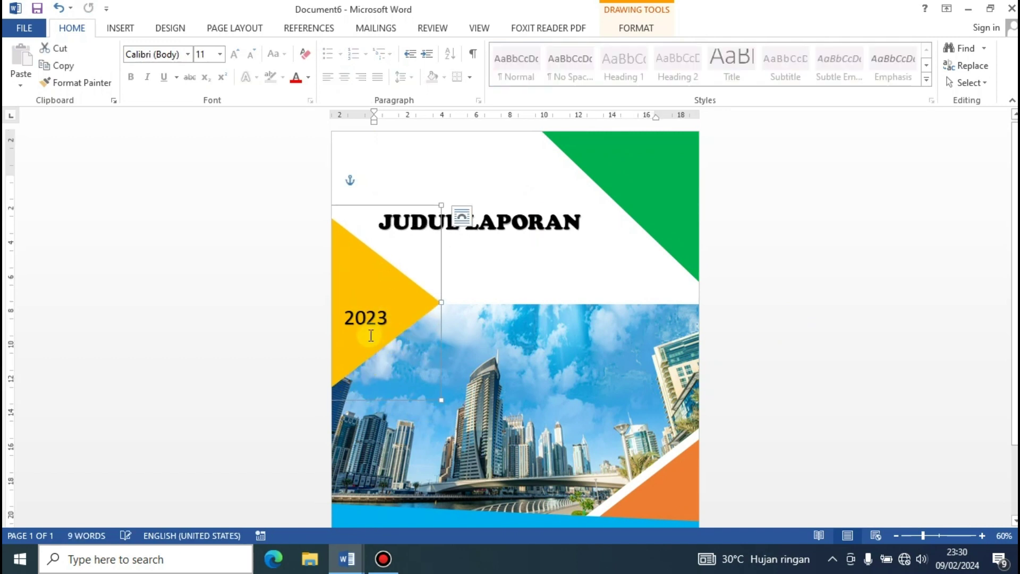
left_click_drag(372, 300, 370, 280)
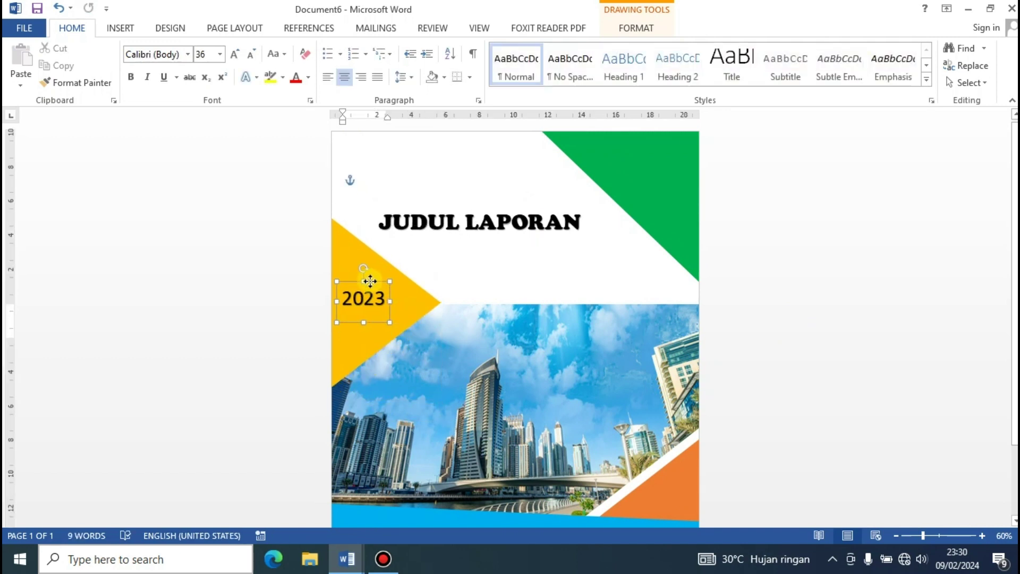
left_click_drag(653, 183, 649, 164)
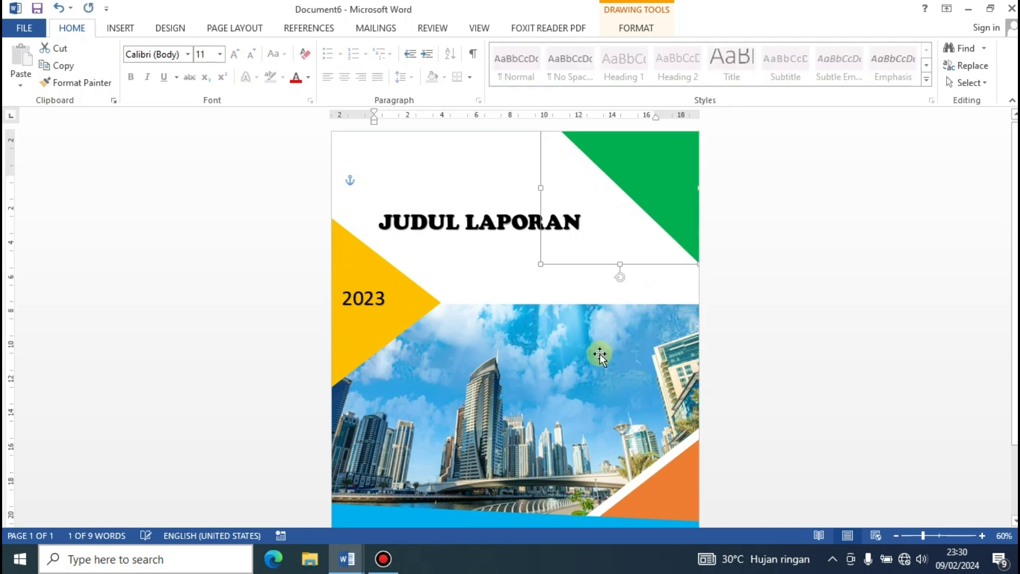
left_click_drag(600, 353, 596, 333)
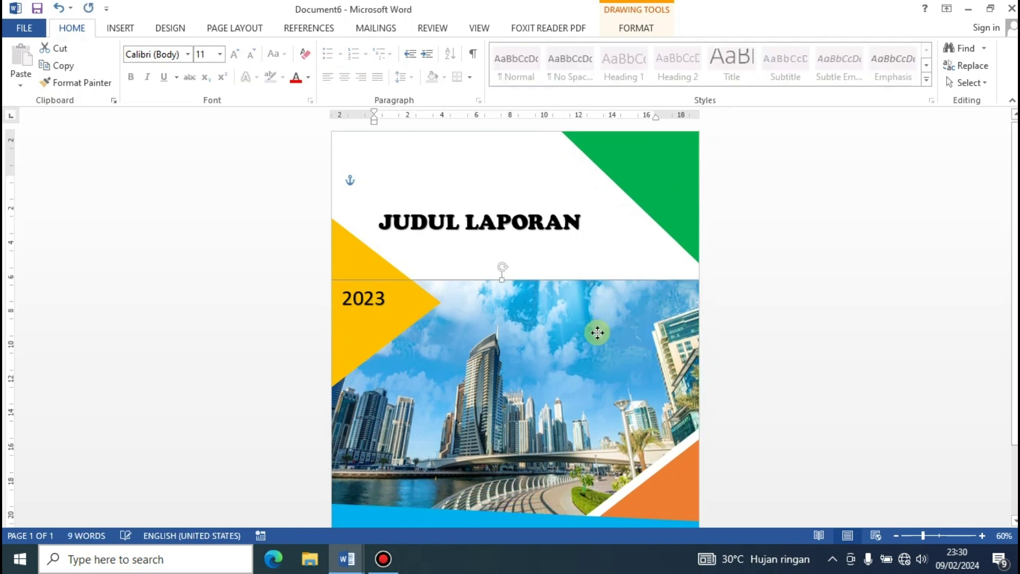
- Enlarge JUDUL LAPORAN to 48 pt and shift the title up and left
left_click(565, 246)
left_click(529, 220)
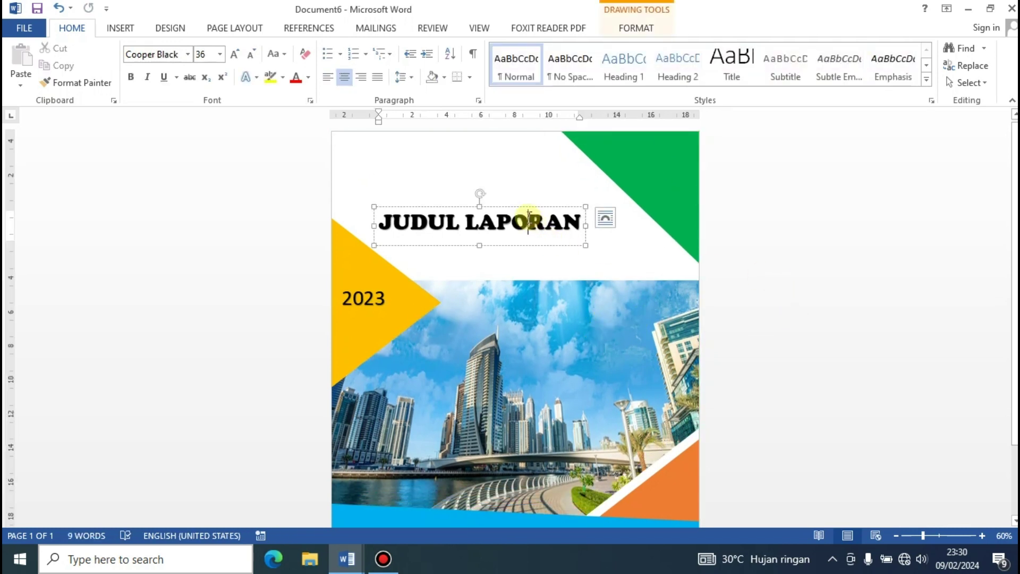
triple_click(529, 217)
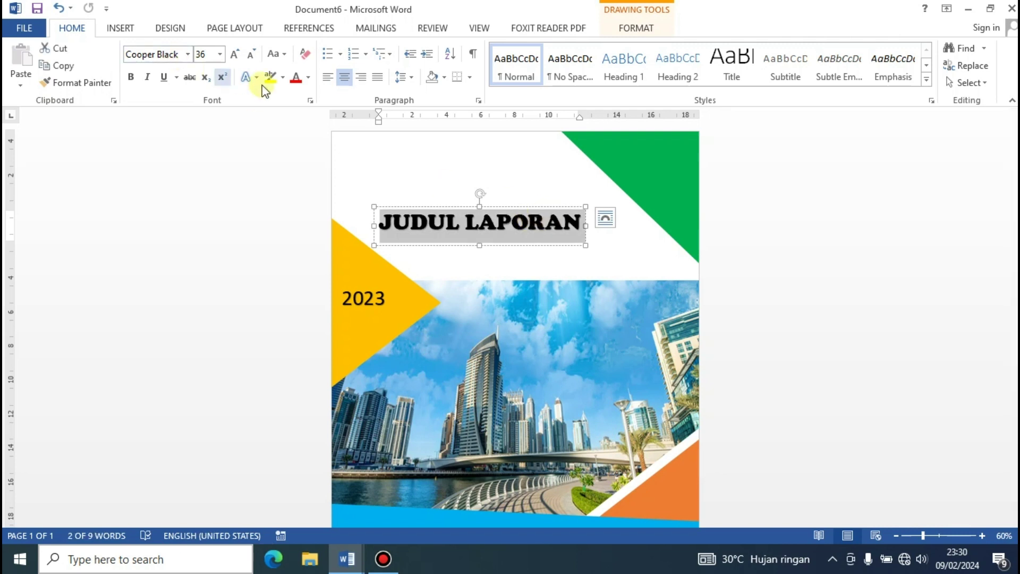
left_click(219, 54)
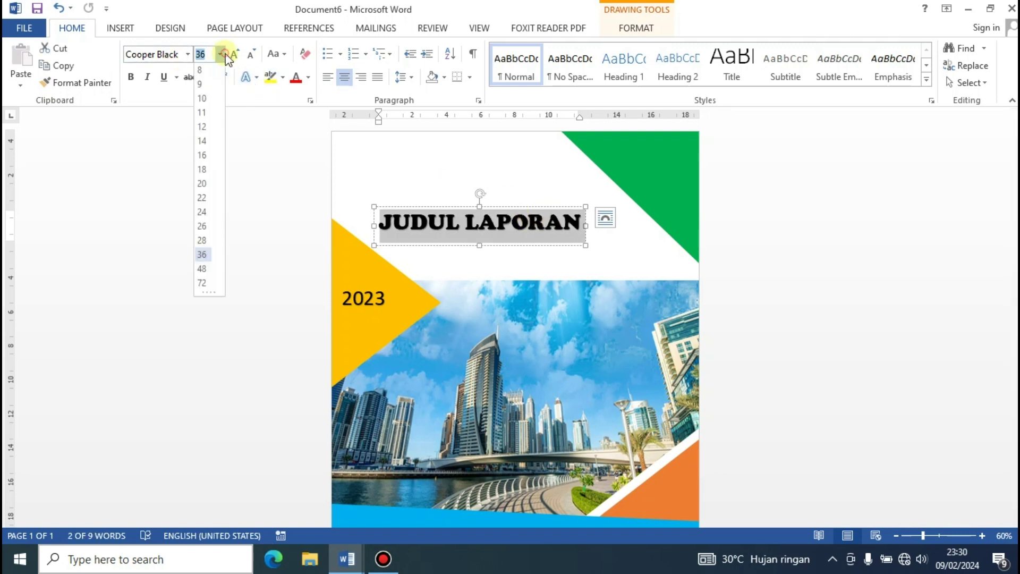
left_click(203, 269)
left_click_drag(533, 207, 509, 187)
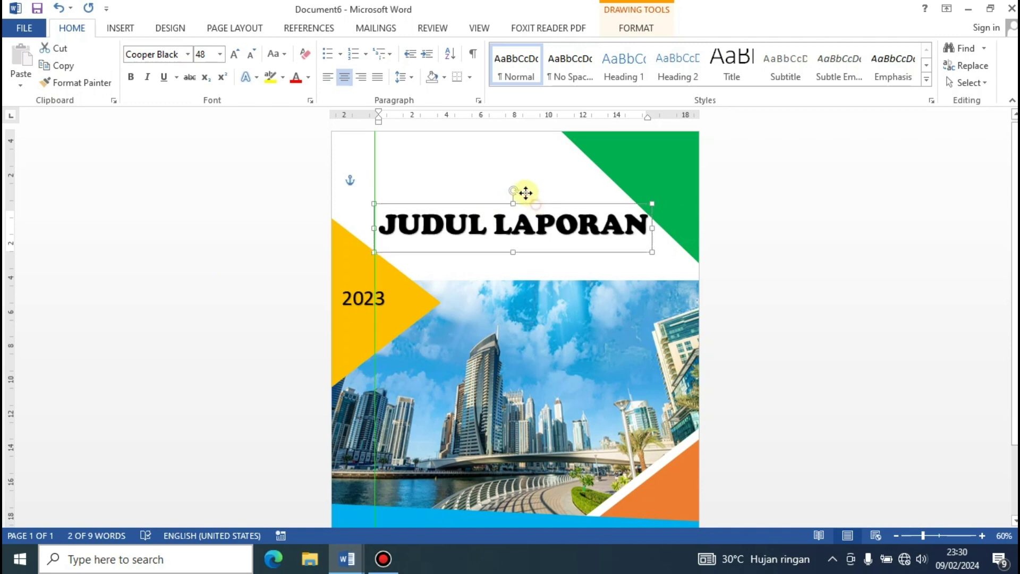
left_click(766, 188)
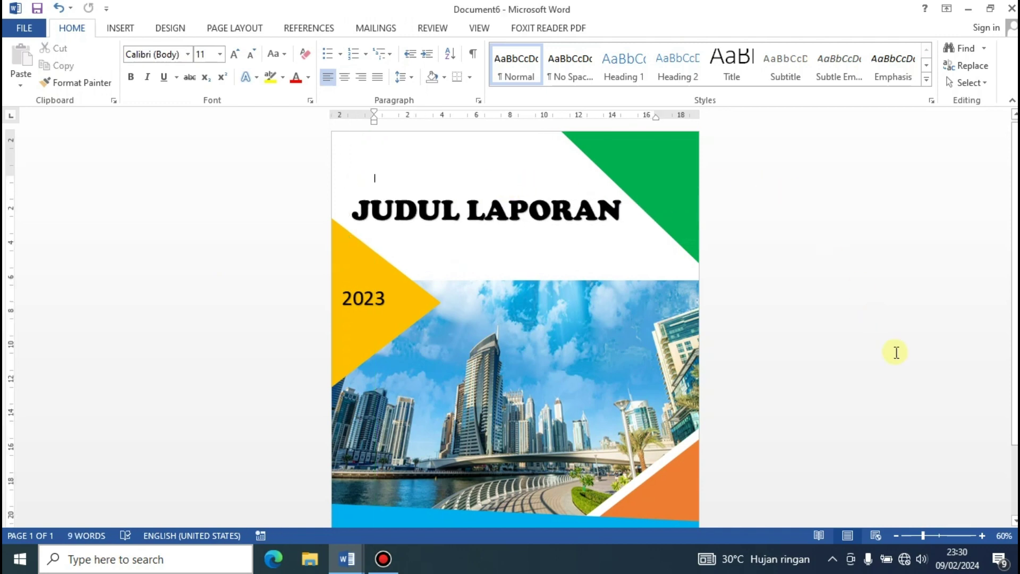
scroll(895, 352, "down", 2)
- Collapse the ribbon, compare with the COVER 5, COVER 52 and COVER 51 examples, then return to Document6
left_click(1012, 100)
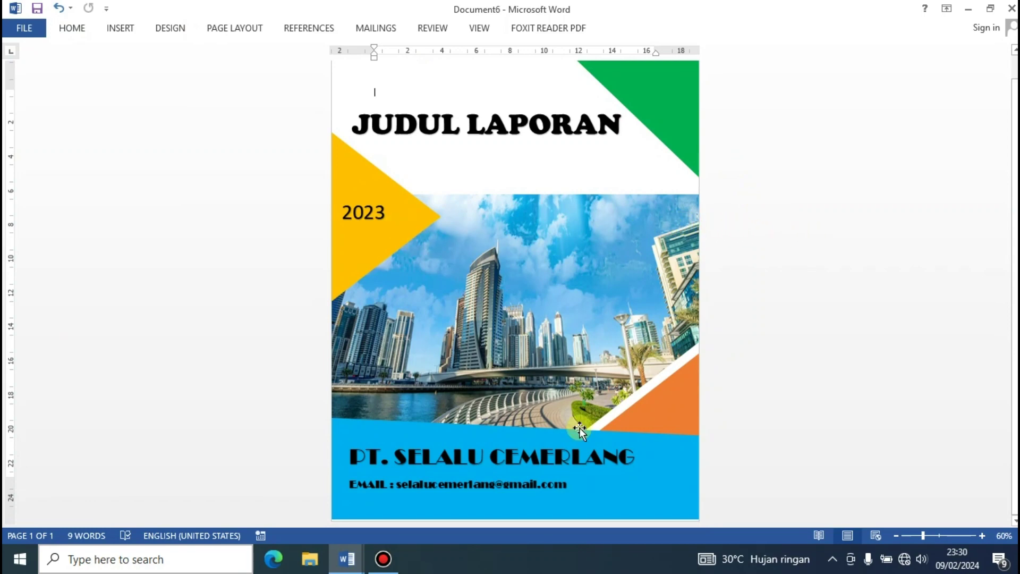
left_click(346, 557)
left_click(425, 508)
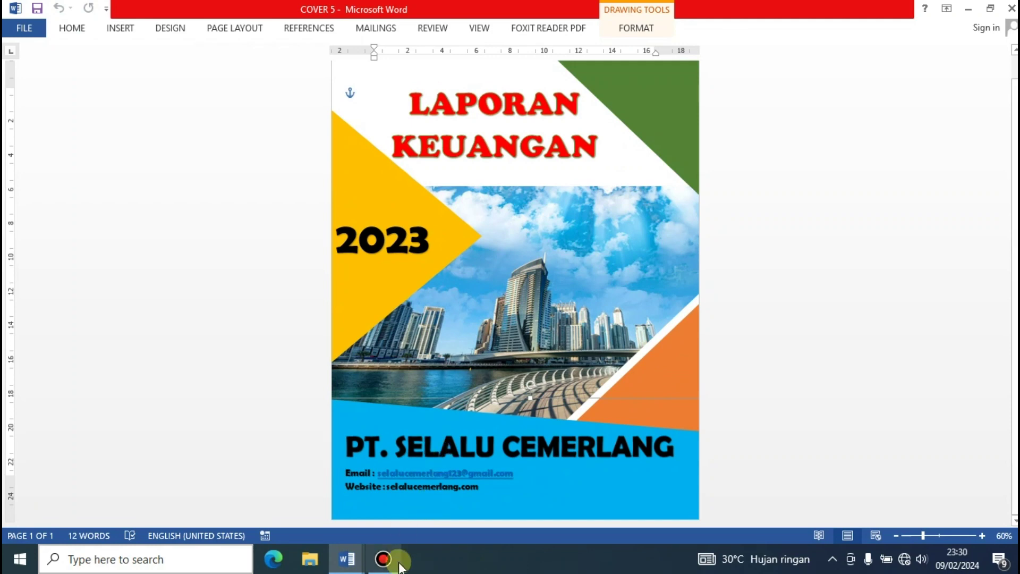
left_click(335, 568)
left_click(279, 514)
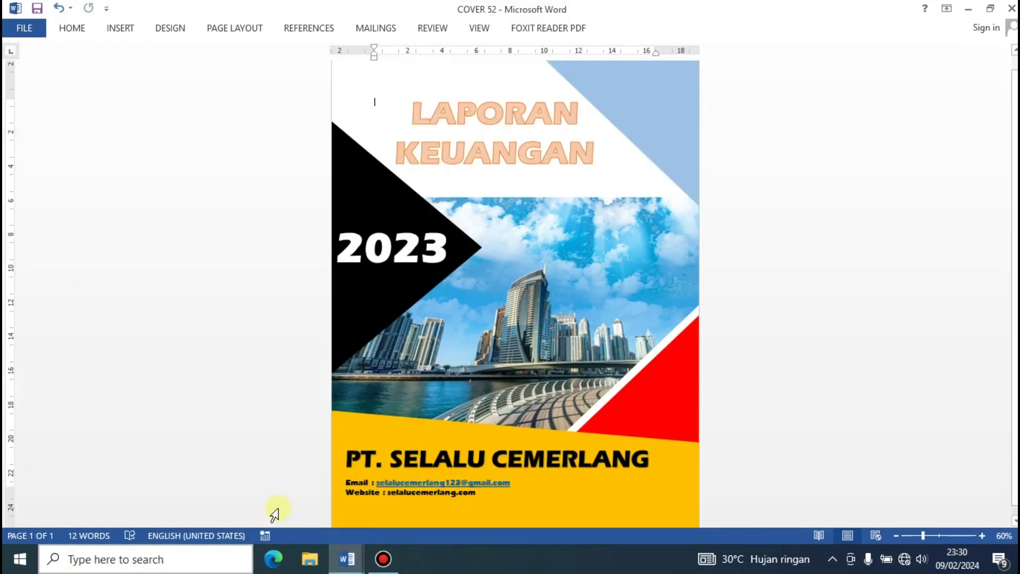
left_click(346, 559)
left_click(171, 496)
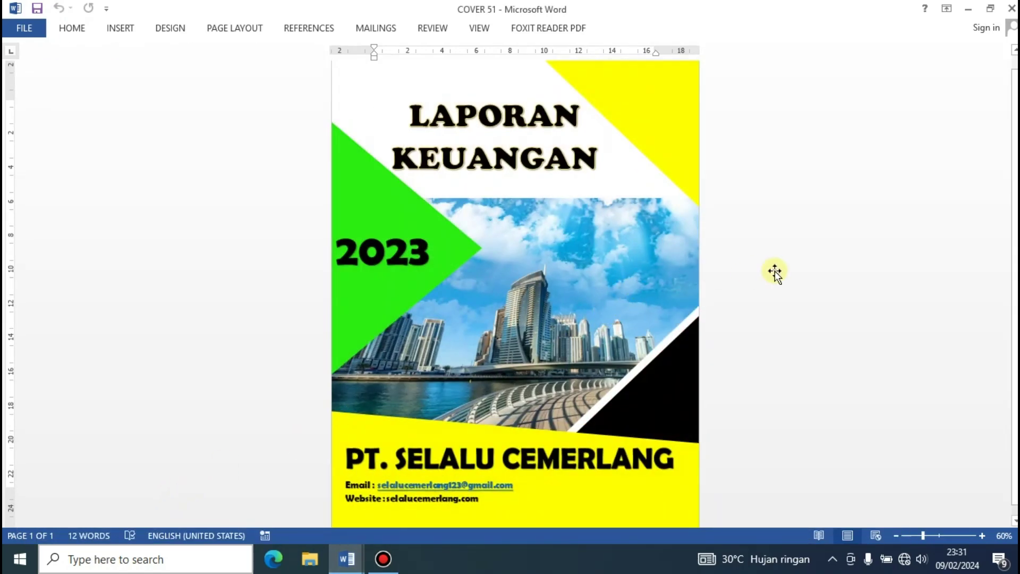
left_click(347, 559)
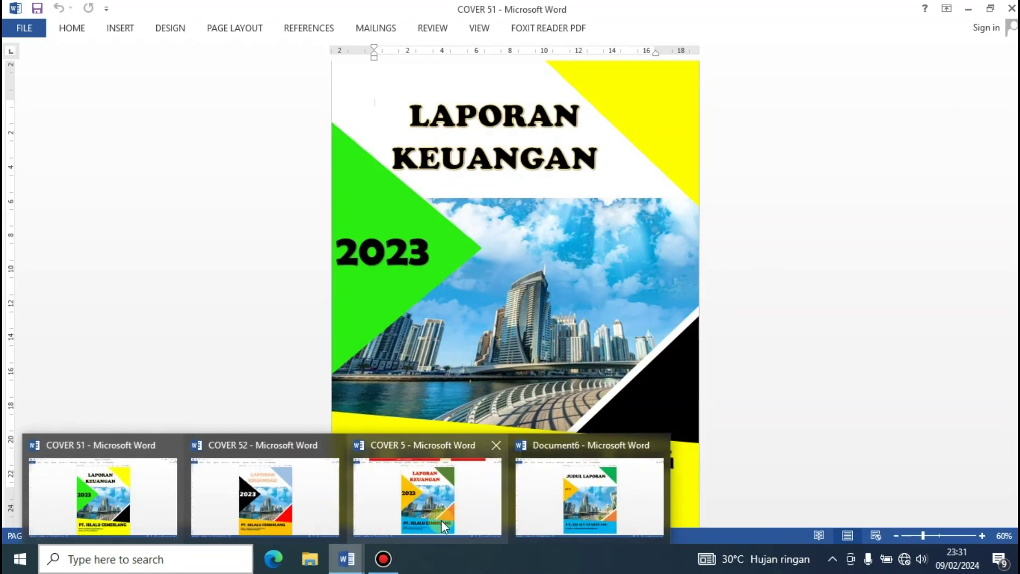
left_click(594, 511)
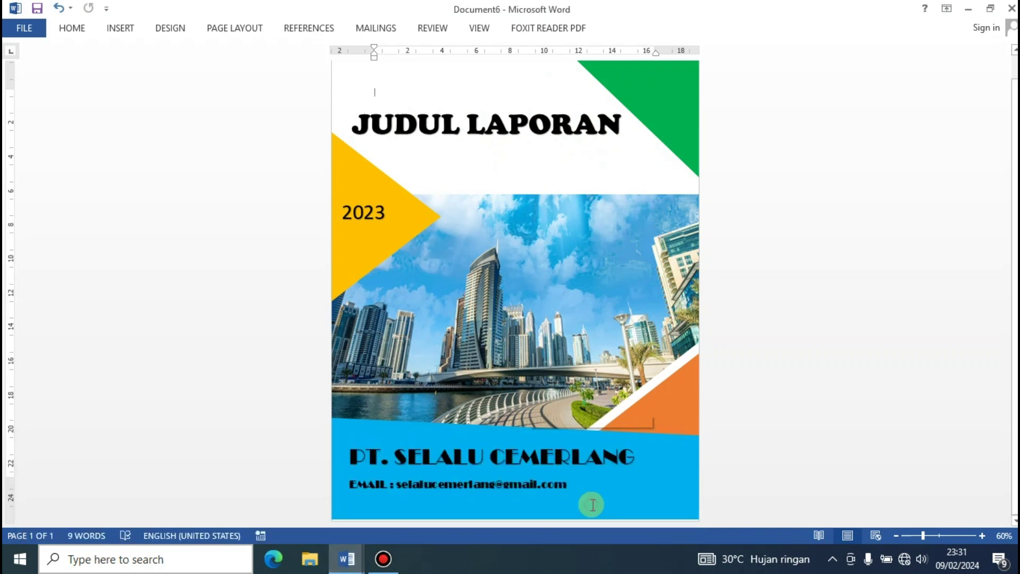